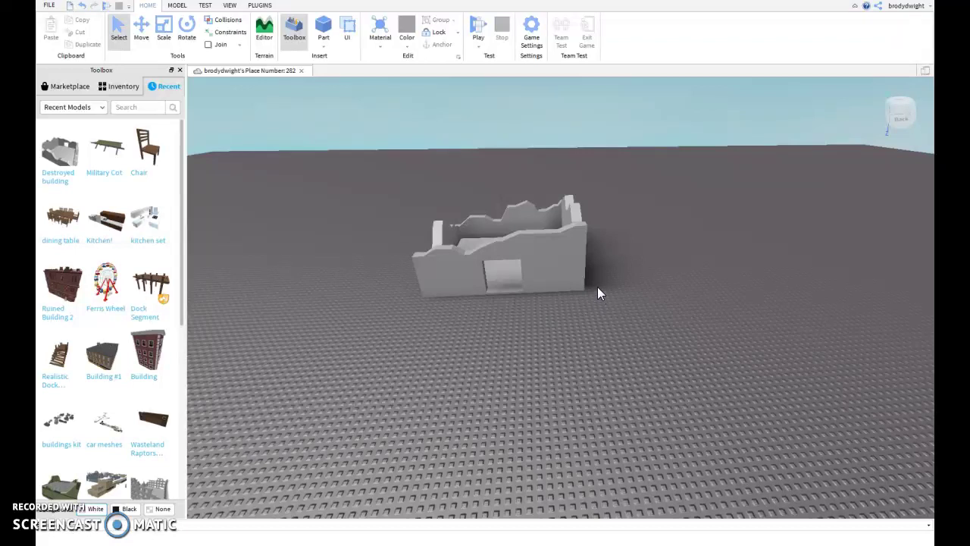
# - Examine the destroyed building on the baseplate from several angles and distances
pyautogui.moveTo(535, 341); pyautogui.dragTo(534, 340, button='right')
pyautogui.press('s')
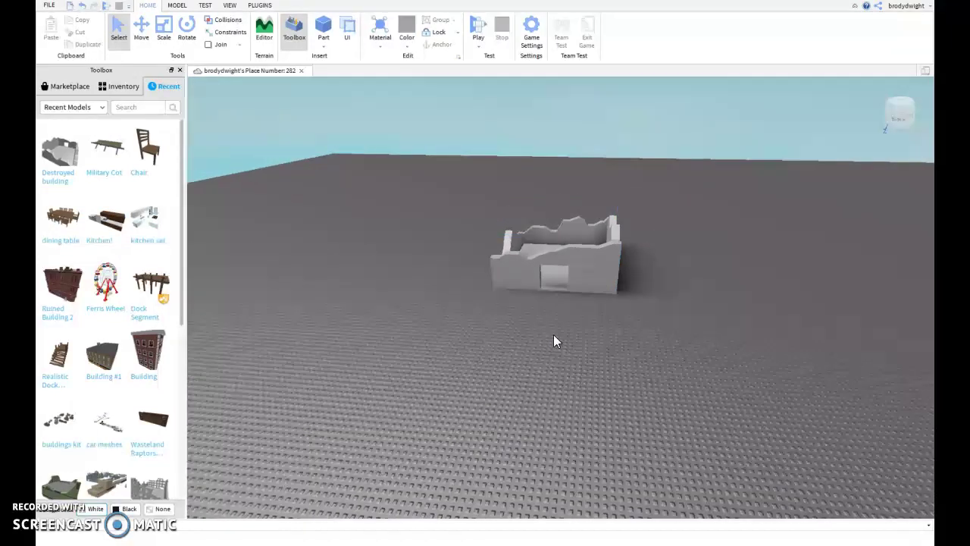
pyautogui.press('w')
pyautogui.press('a')
pyautogui.moveTo(554, 335); pyautogui.dragTo(554, 335, button='right')
pyautogui.press('a')
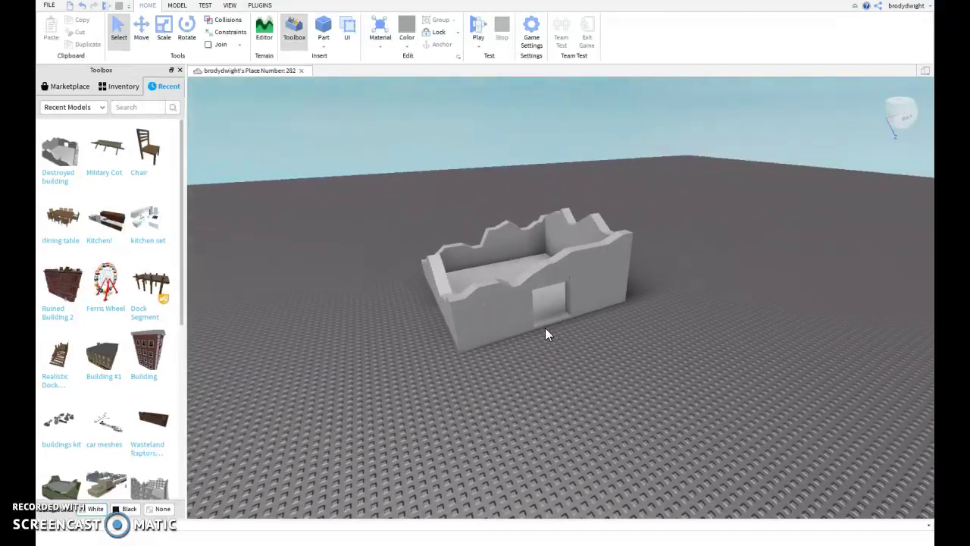
pyautogui.press('a')
pyautogui.moveTo(524, 404); pyautogui.dragTo(612, 326, button='right')
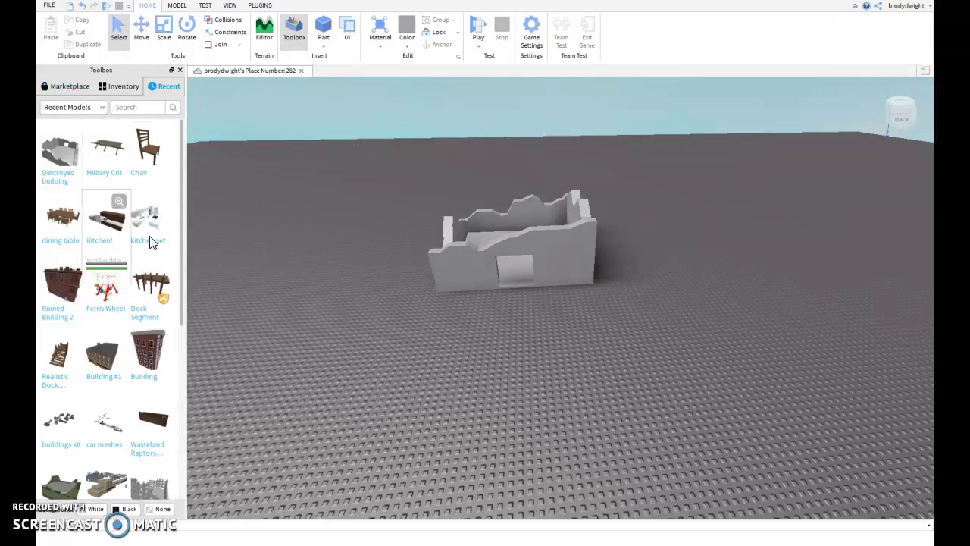
pyautogui.moveTo(351, 313); pyautogui.dragTo(531, 337, button='right')
pyautogui.scroll(1, 530, 342)
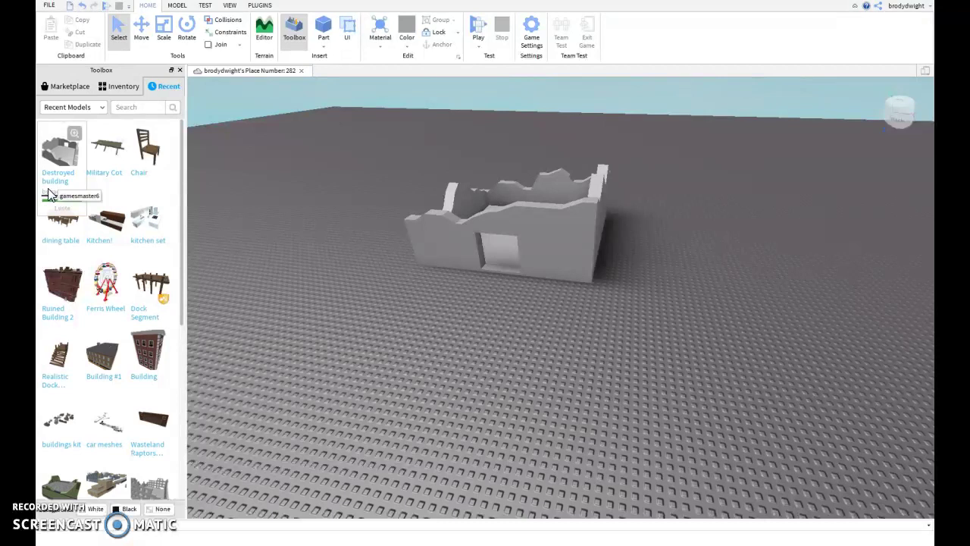
# - Shift the destroyed building slightly across the baseplate and deselect it
pyautogui.click(571, 246)
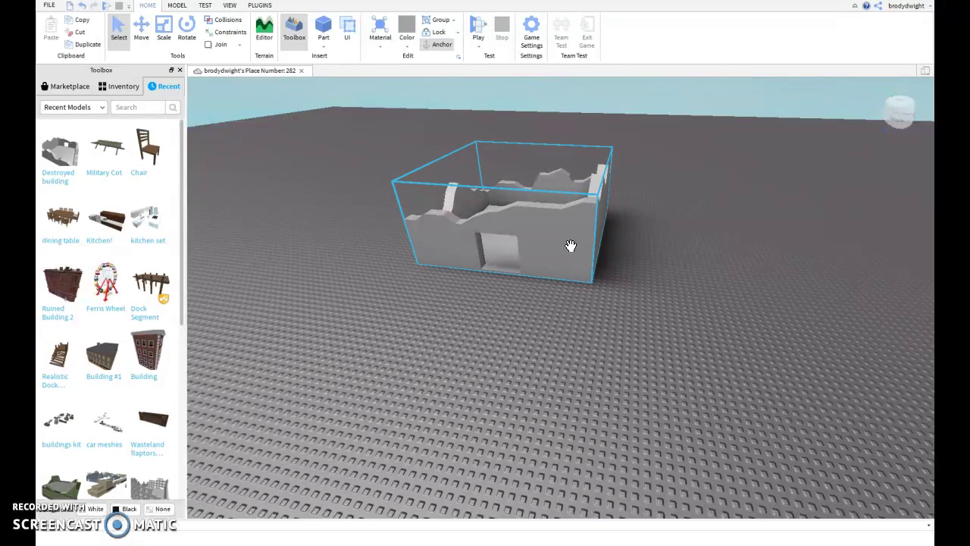
pyautogui.moveTo(571, 245); pyautogui.dragTo(557, 273)
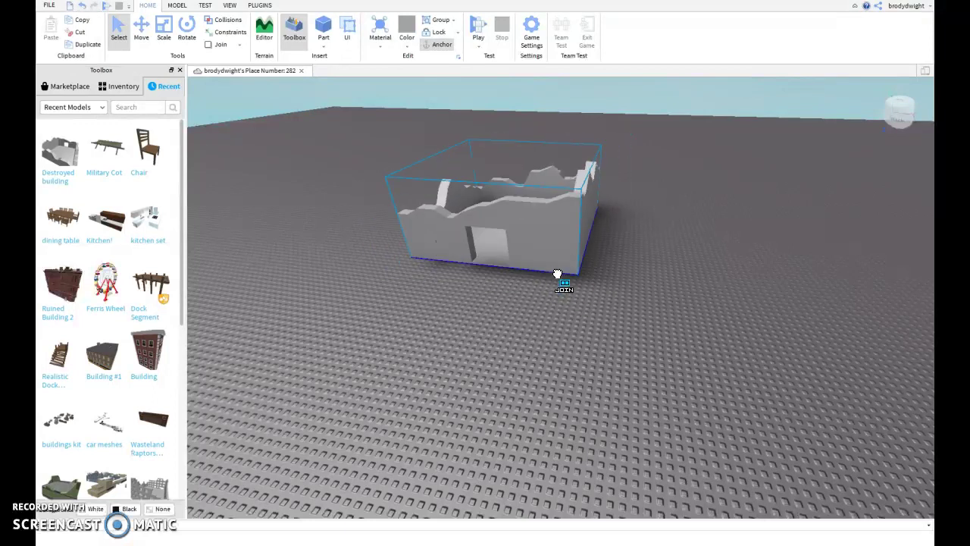
pyautogui.click(543, 325)
pyautogui.moveTo(495, 305); pyautogui.dragTo(511, 368, button='right')
pyautogui.scroll(-2, 510, 369)
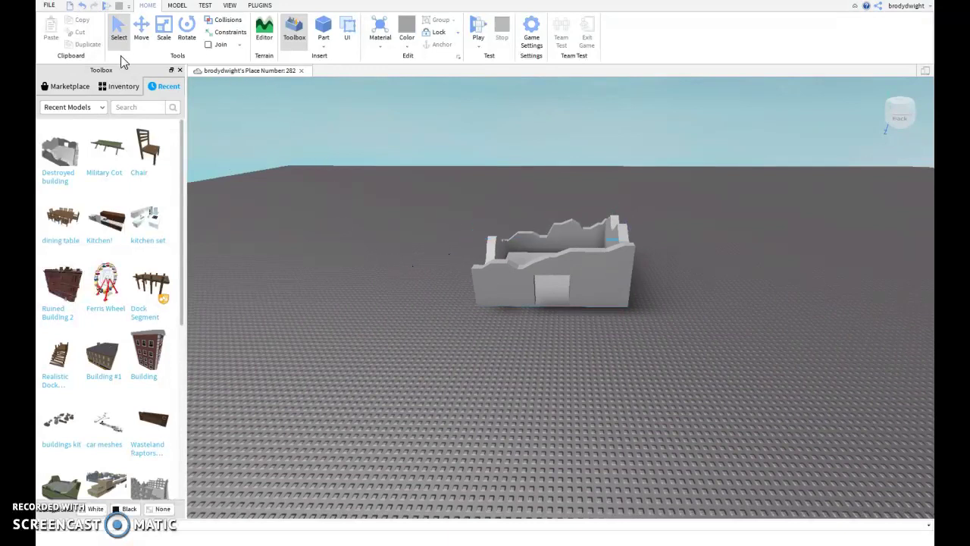
# - Display the Explorer and Properties windows
pyautogui.click(229, 6)
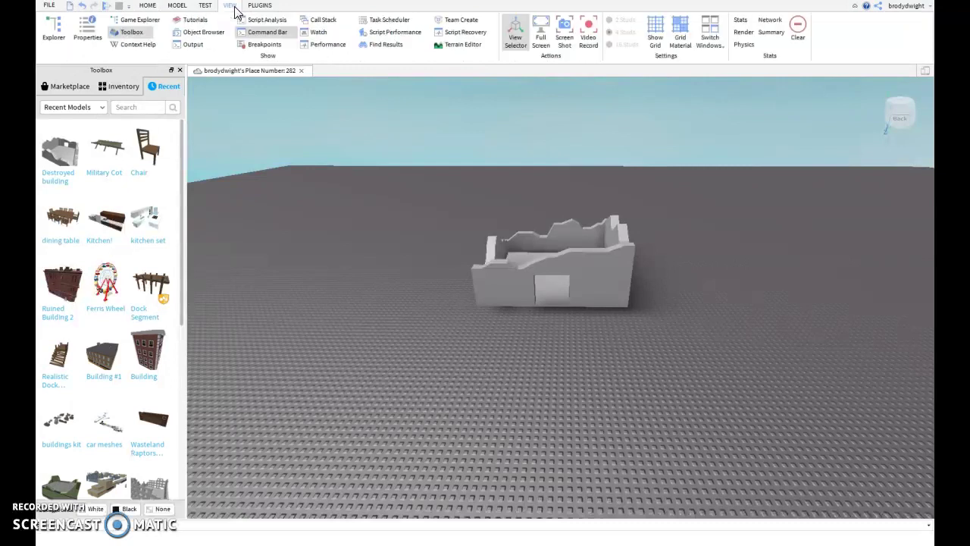
pyautogui.click(53, 27)
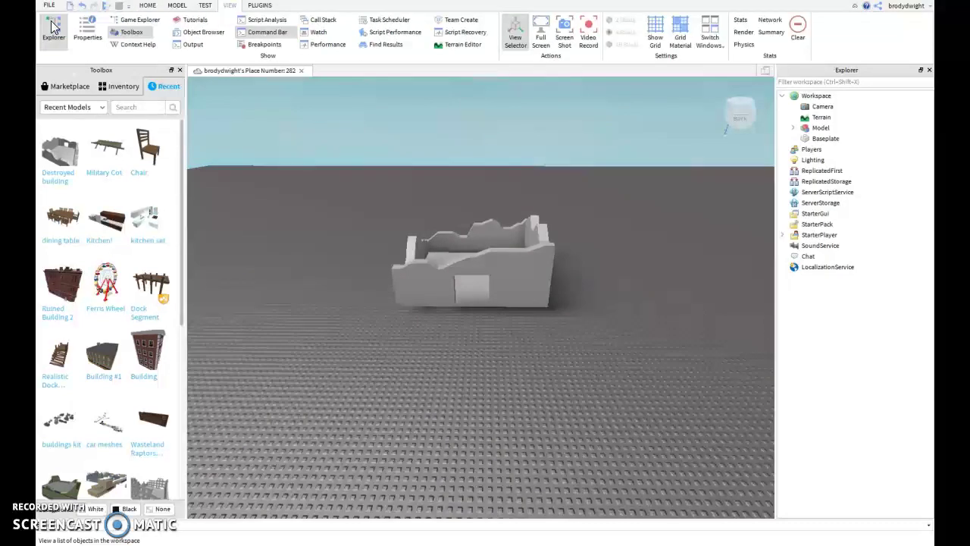
pyautogui.click(88, 32)
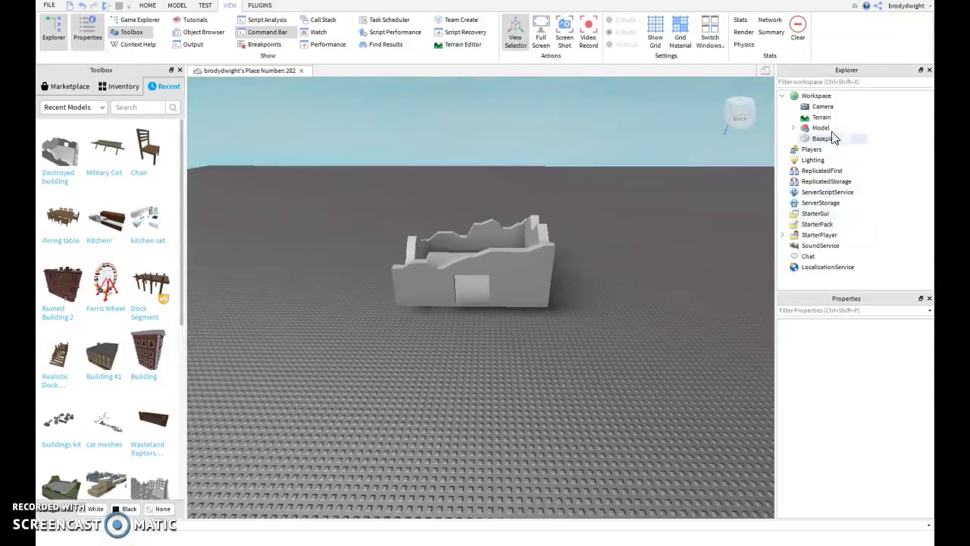
# - Inspect the building model's hierarchy, checking the contents of individual Smooth Block Model parts for suspicious objects
pyautogui.moveTo(625, 311); pyautogui.dragTo(624, 311, button='right')
pyautogui.press('a')
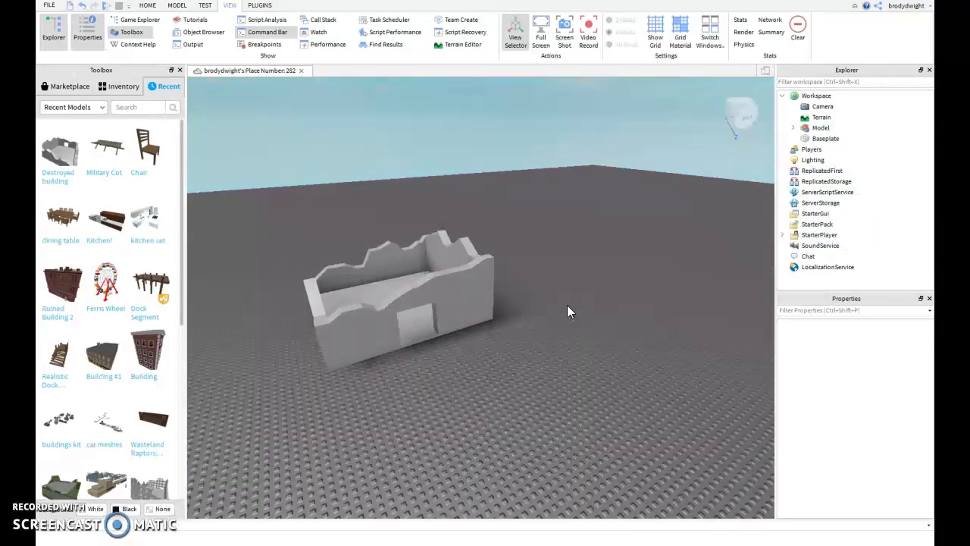
pyautogui.click(821, 128)
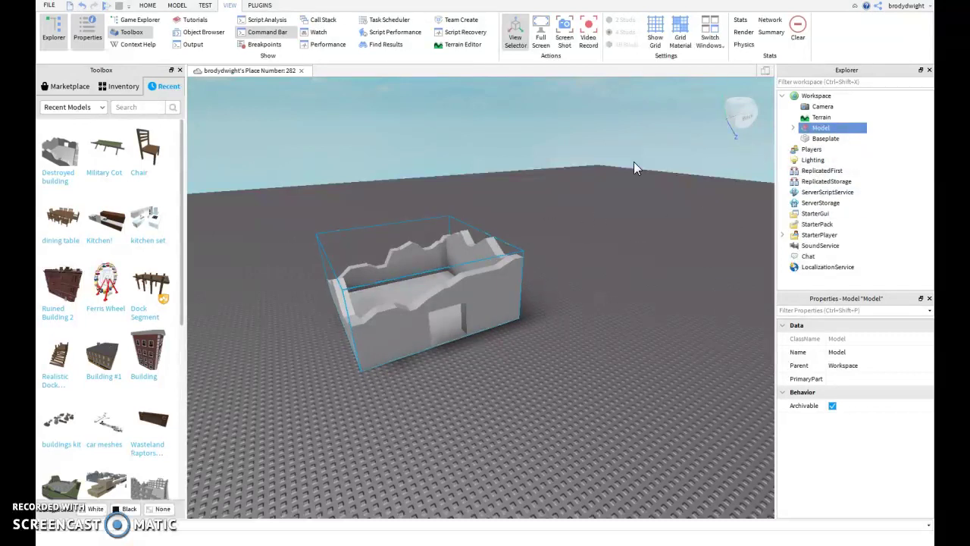
pyautogui.click(794, 128)
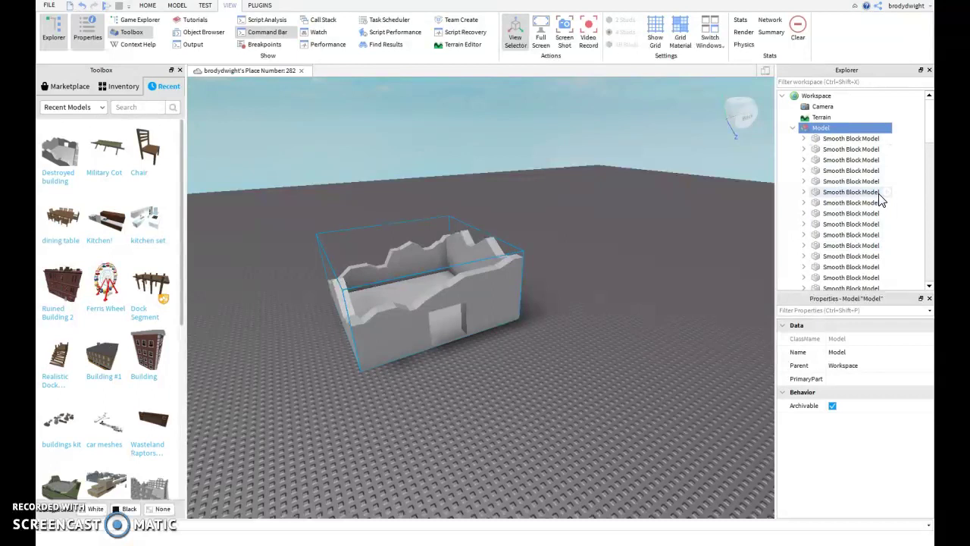
pyautogui.scroll(-2, 876, 196)
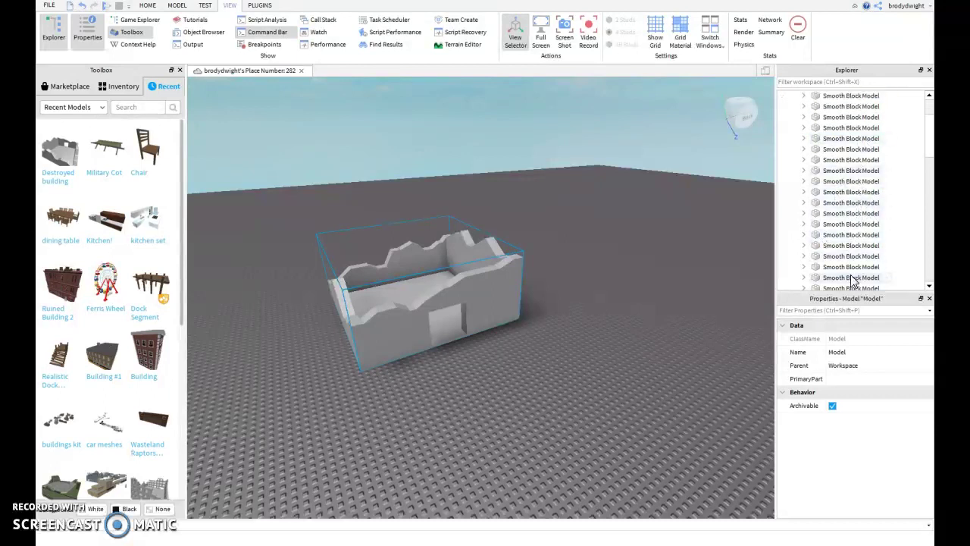
pyautogui.click(805, 194)
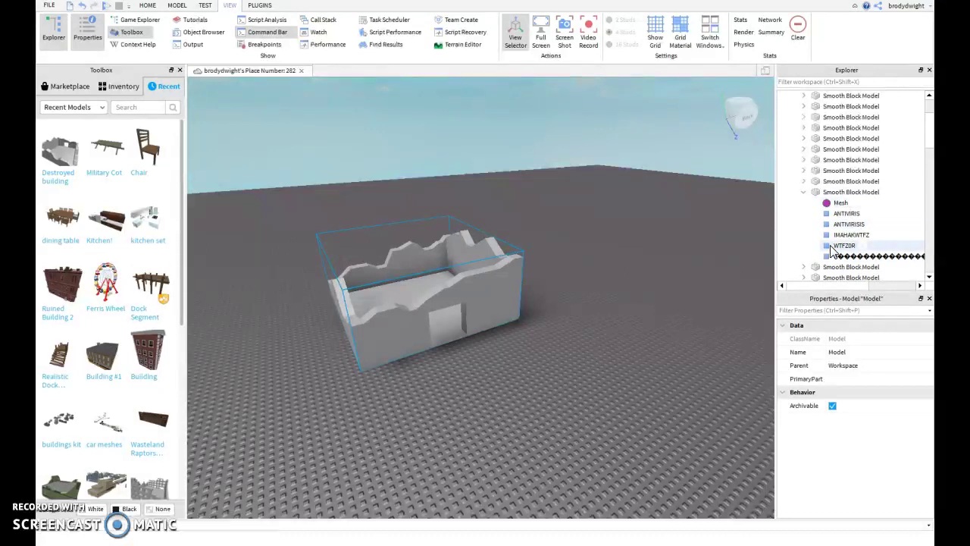
pyautogui.click(805, 193)
pyautogui.click(805, 184)
pyautogui.click(804, 186)
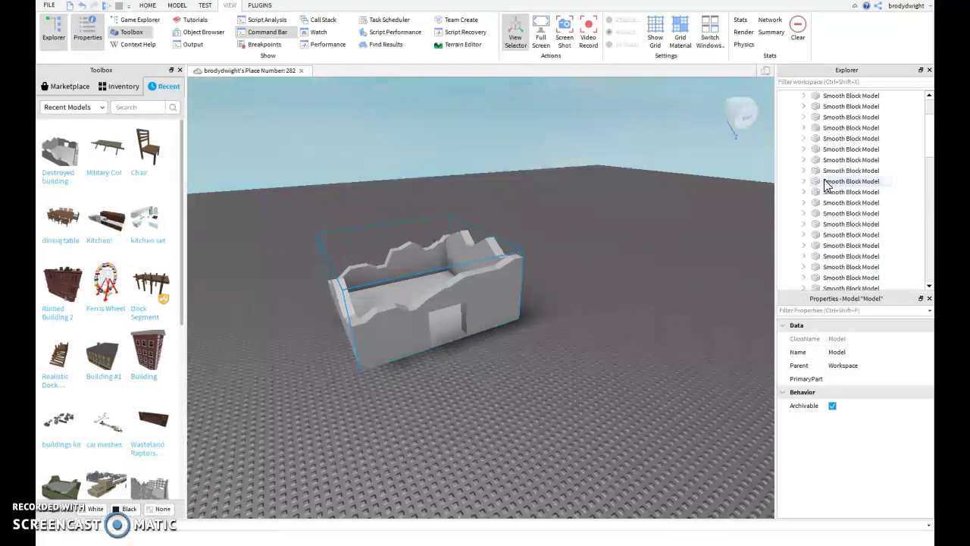
# - Delete the whole destroyed building model from the Workspace
pyautogui.scroll(3, 807, 186)
pyautogui.rightClick(812, 132)
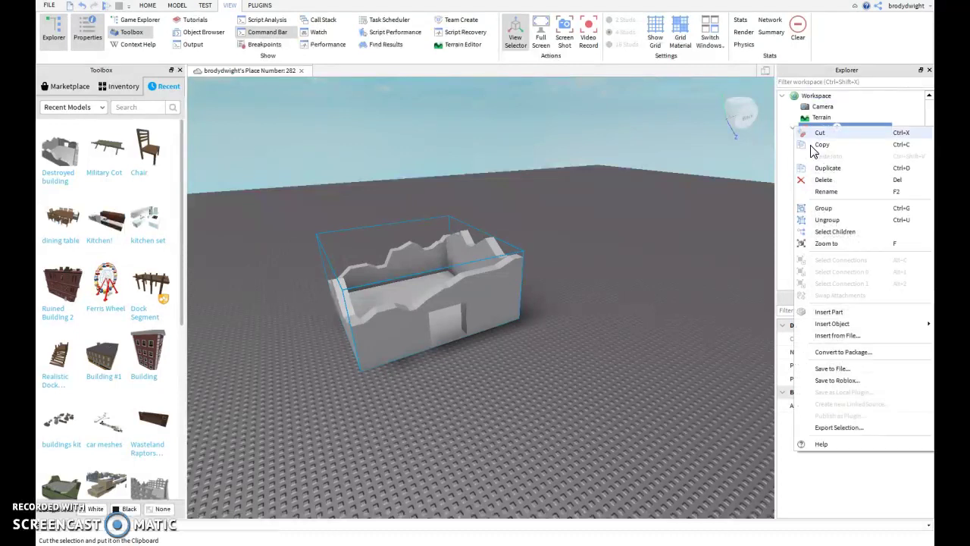
pyautogui.click(820, 186)
pyautogui.moveTo(577, 206); pyautogui.dragTo(502, 225, button='right')
pyautogui.scroll(-5, 501, 225)
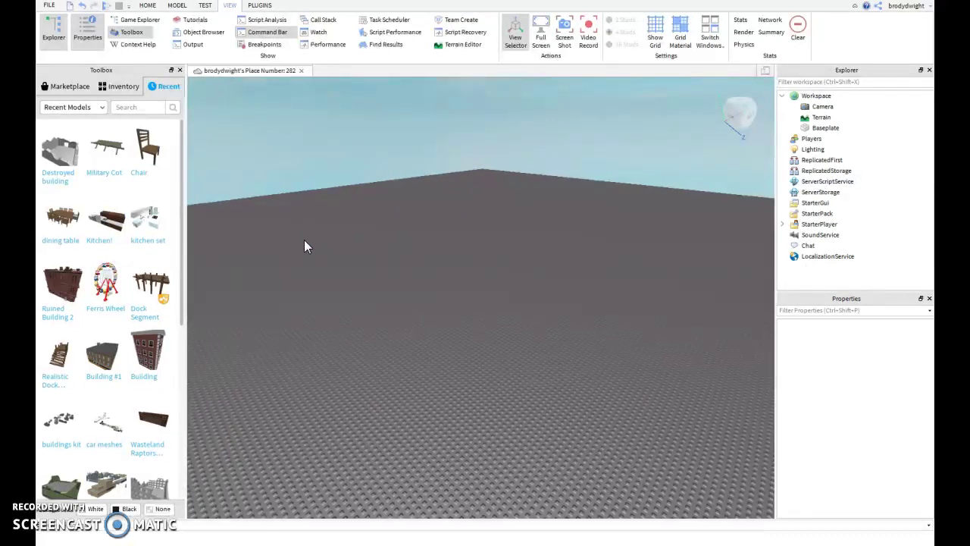
# - Insert a new part onto the empty baseplate
pyautogui.moveTo(657, 232); pyautogui.dragTo(657, 232, button='right')
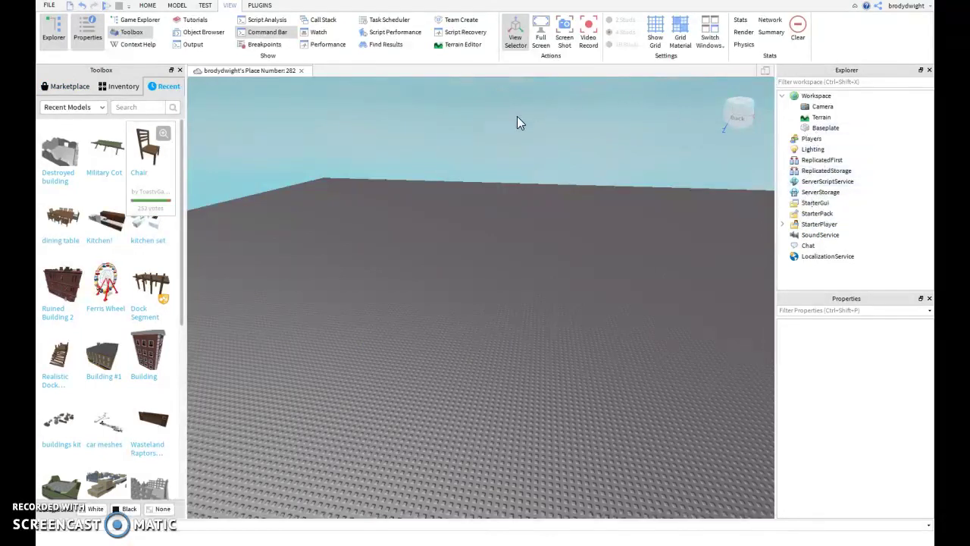
pyautogui.moveTo(517, 116); pyautogui.dragTo(489, 170, button='right')
pyautogui.click(145, 6)
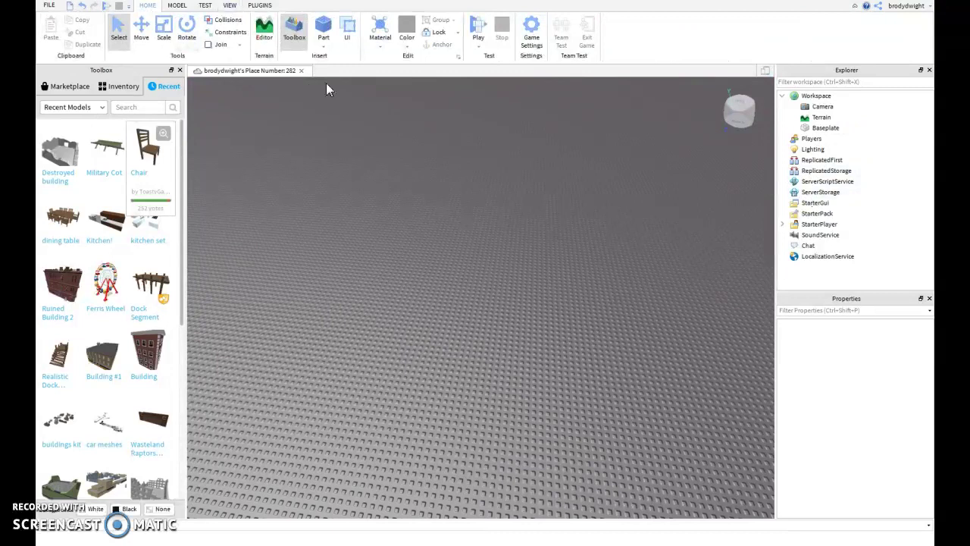
pyautogui.click(332, 35)
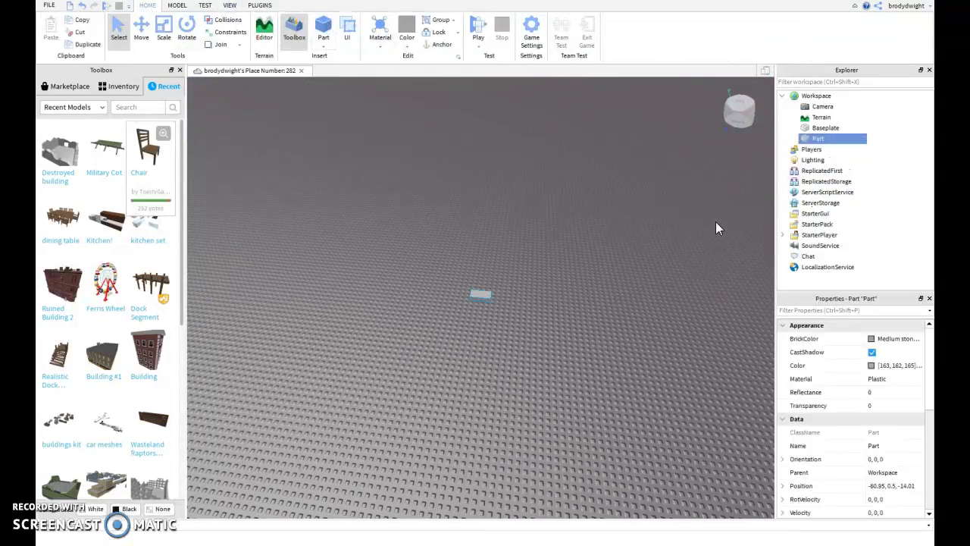
# - Add a Fire object inside the new part and select it for a closer look
pyautogui.rightClick(833, 140)
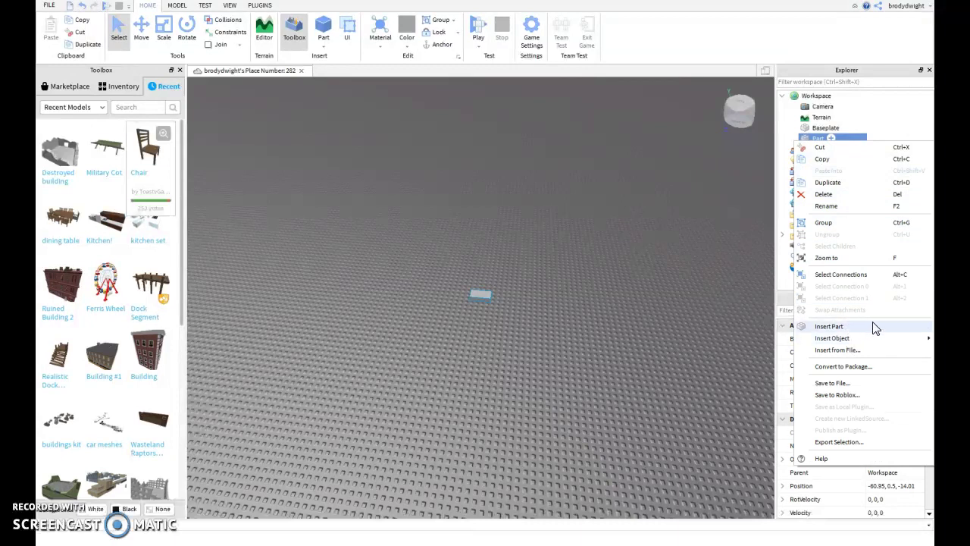
pyautogui.moveTo(926, 339)
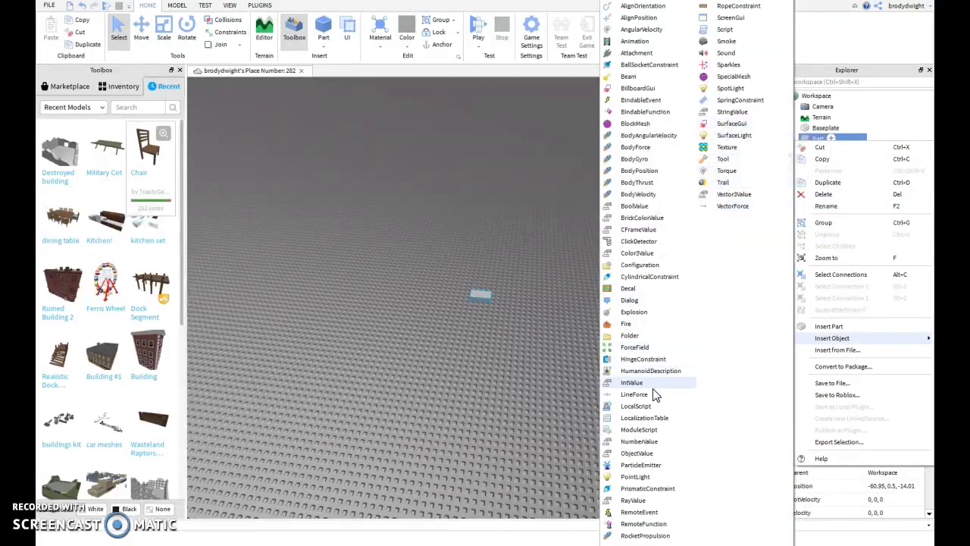
pyautogui.click(623, 323)
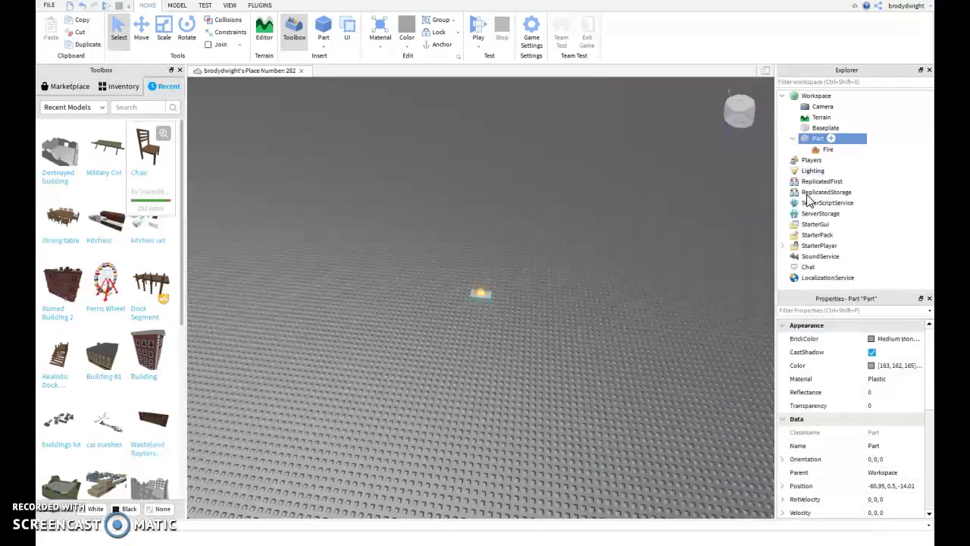
pyautogui.click(820, 154)
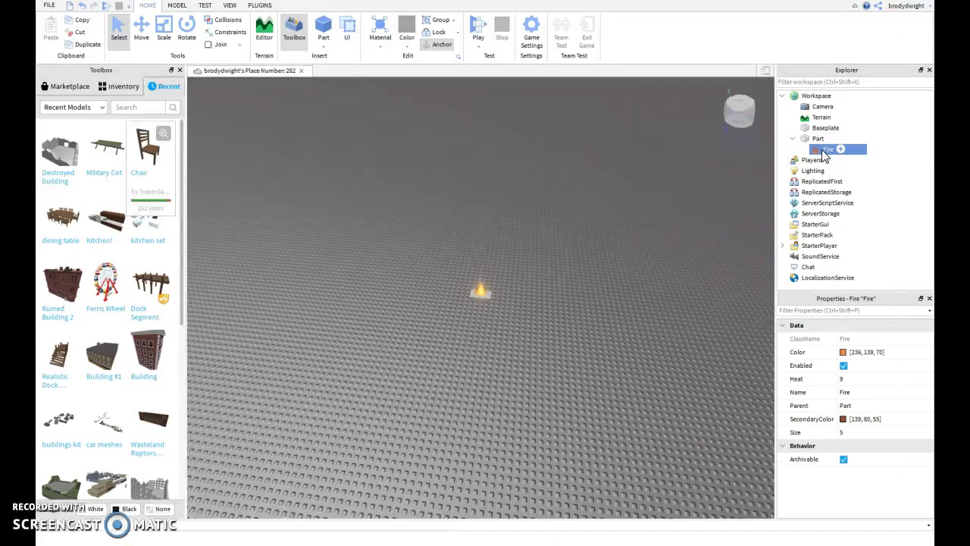
pyautogui.scroll(5, 608, 251)
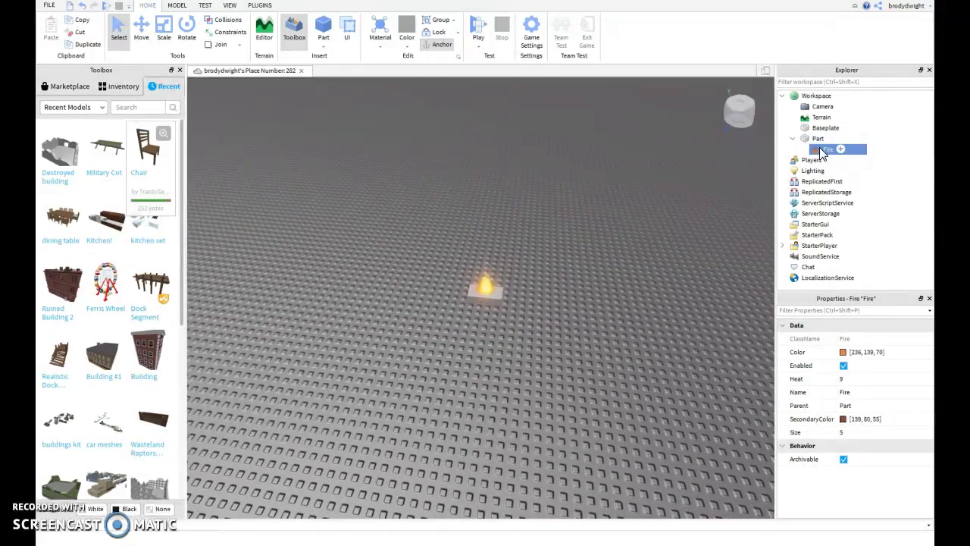
# - Delete the Fire object and its parent part from the Workspace
pyautogui.rightClick(825, 151)
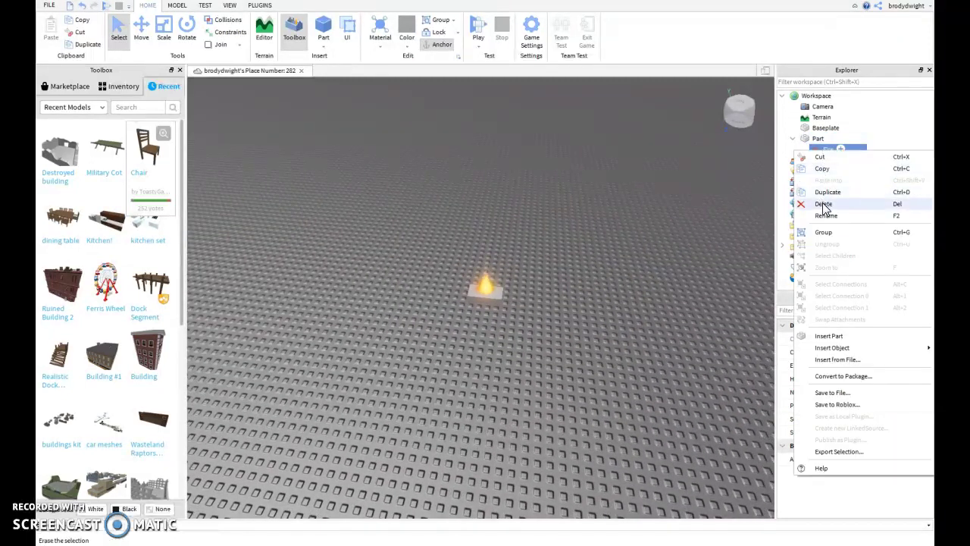
pyautogui.click(824, 207)
pyautogui.click(818, 141)
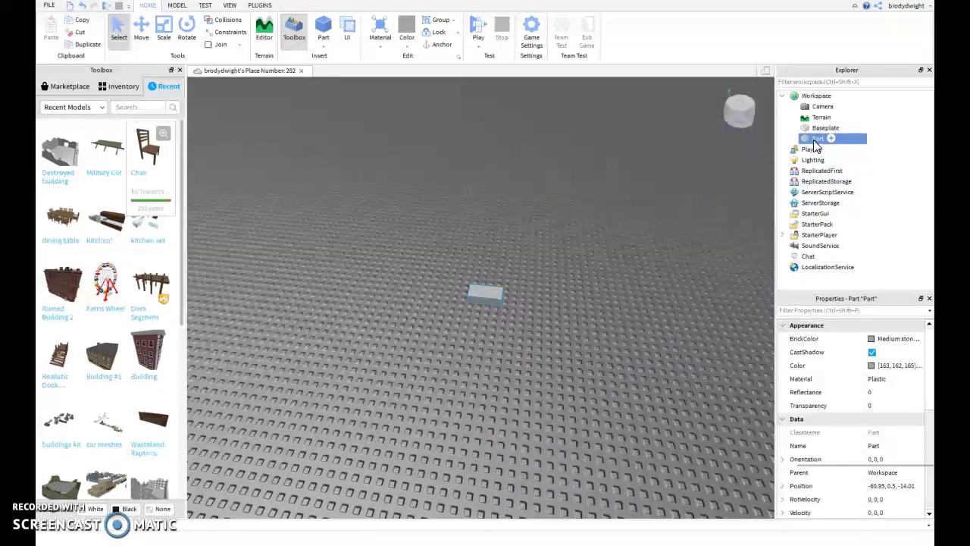
pyautogui.rightClick(817, 139)
pyautogui.click(810, 205)
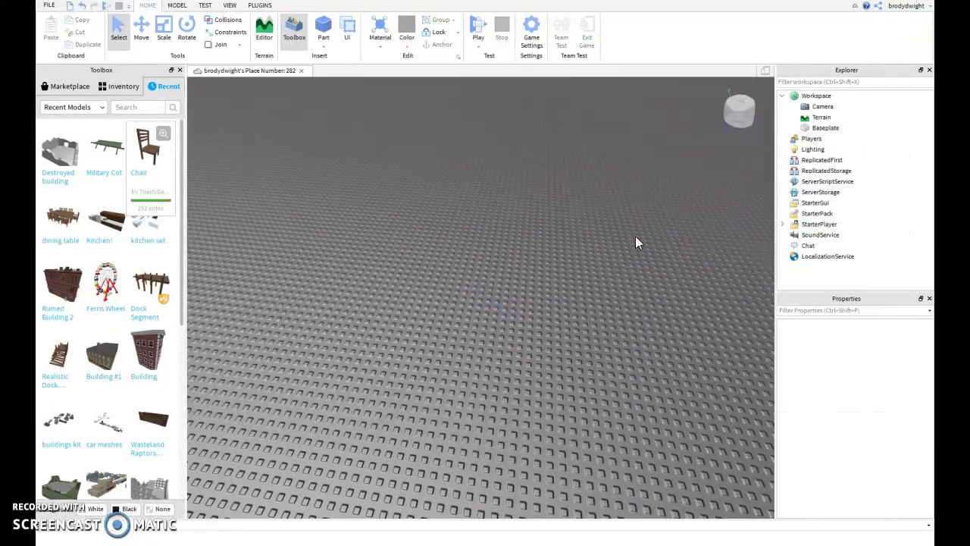
# - Search the Marketplace models for "r15"
pyautogui.scroll(-5, 637, 221)
pyautogui.scroll(-1, 605, 251)
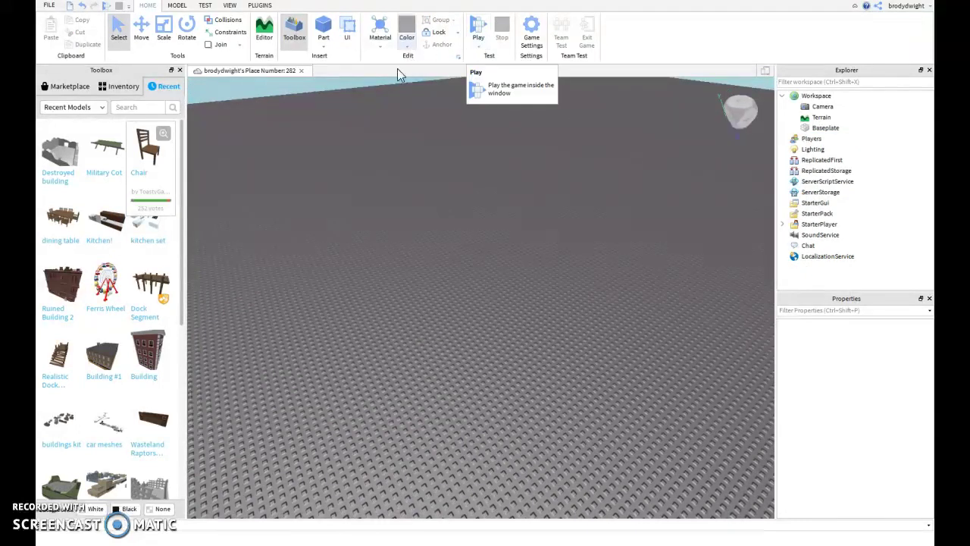
pyautogui.scroll(-1, 479, 166)
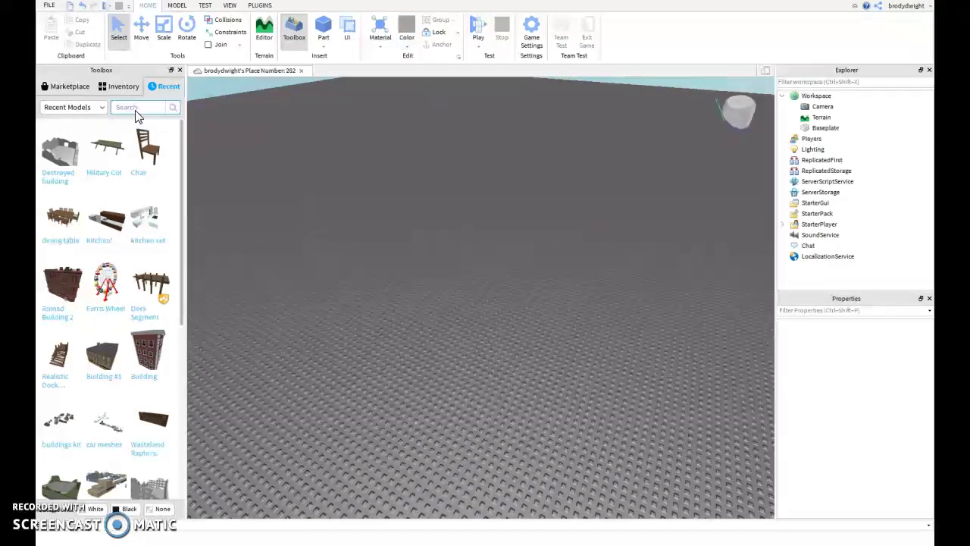
pyautogui.click(111, 88)
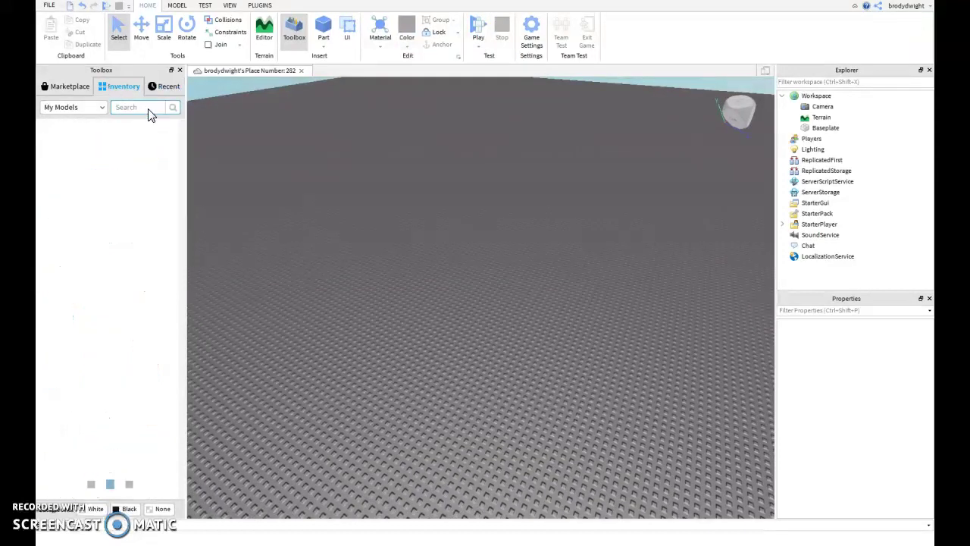
pyautogui.click(71, 87)
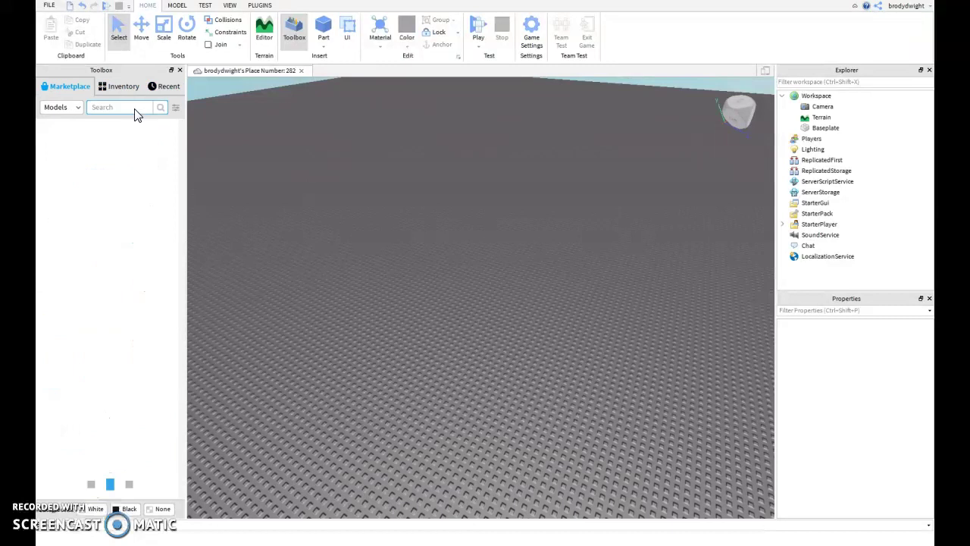
pyautogui.click(135, 109)
pyautogui.write('r15')
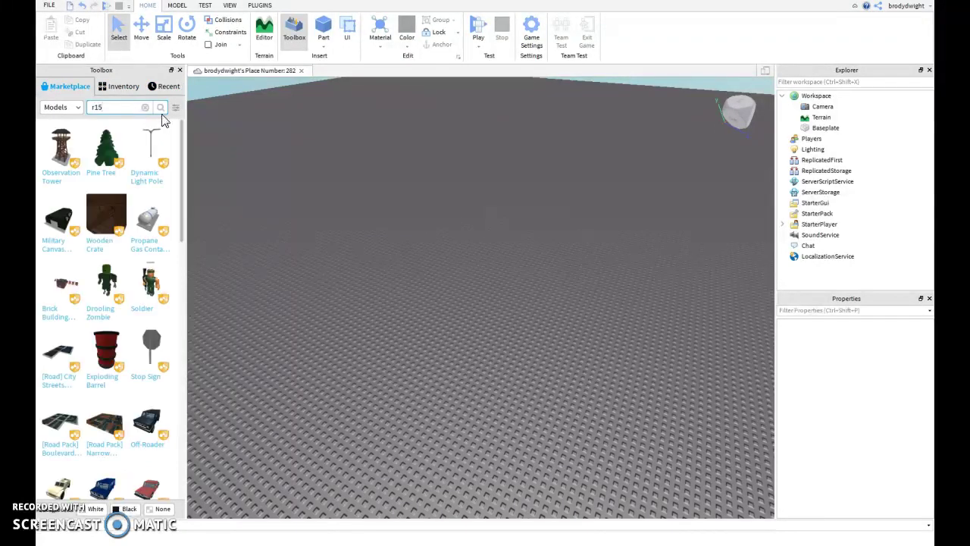
pyautogui.click(161, 108)
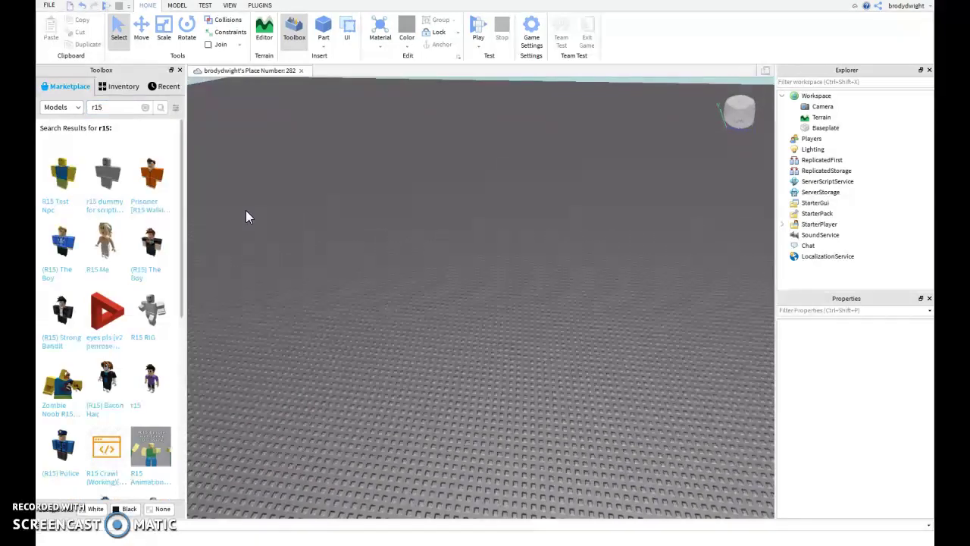
# - Place the "r15 dummy for scripting" model on the baseplate and view it from the front at close range
pyautogui.moveTo(356, 236); pyautogui.dragTo(458, 329)
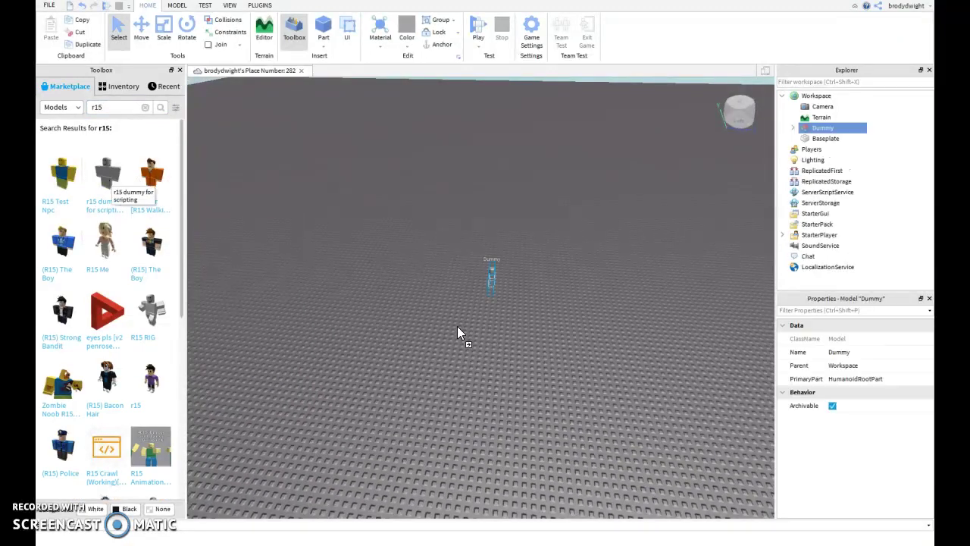
pyautogui.click(489, 342)
pyautogui.press('w')
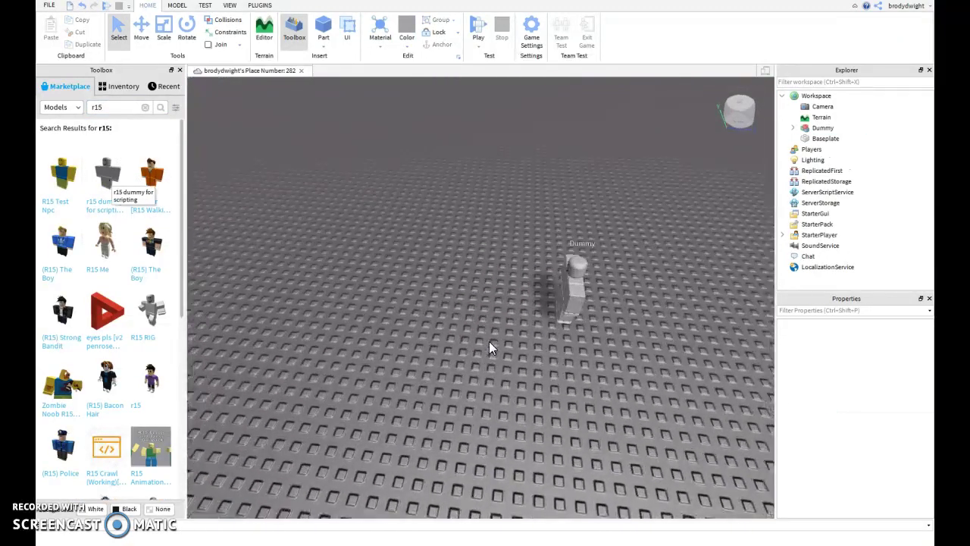
pyautogui.moveTo(488, 342); pyautogui.dragTo(500, 341, button='right')
pyautogui.scroll(3, 486, 343)
pyautogui.press('d')
pyautogui.press('a')
pyautogui.scroll(-5, 530, 401)
pyautogui.scroll(5, 546, 409)
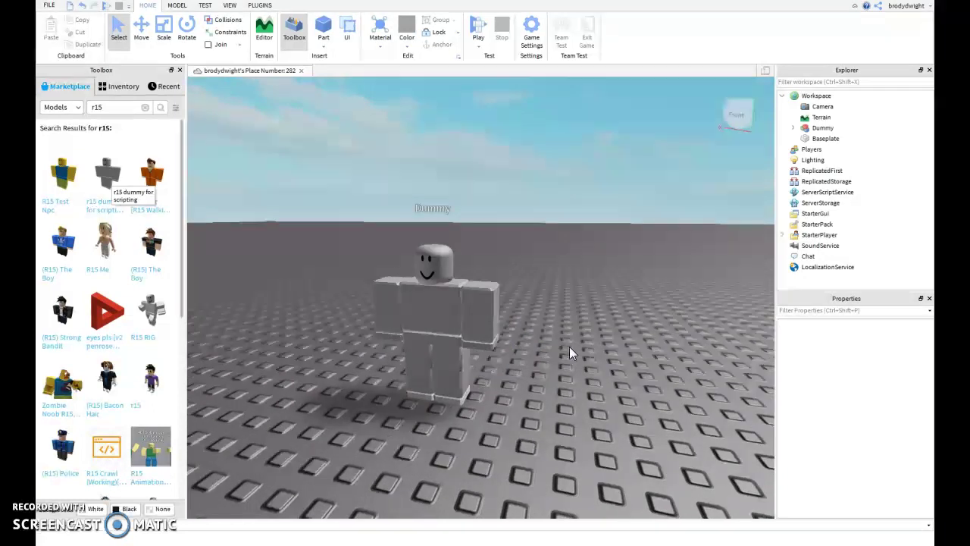
pyautogui.scroll(-5, 570, 348)
# - Delete the dummy model from the baseplate
pyautogui.click(440, 303)
pyautogui.scroll(4, 441, 400)
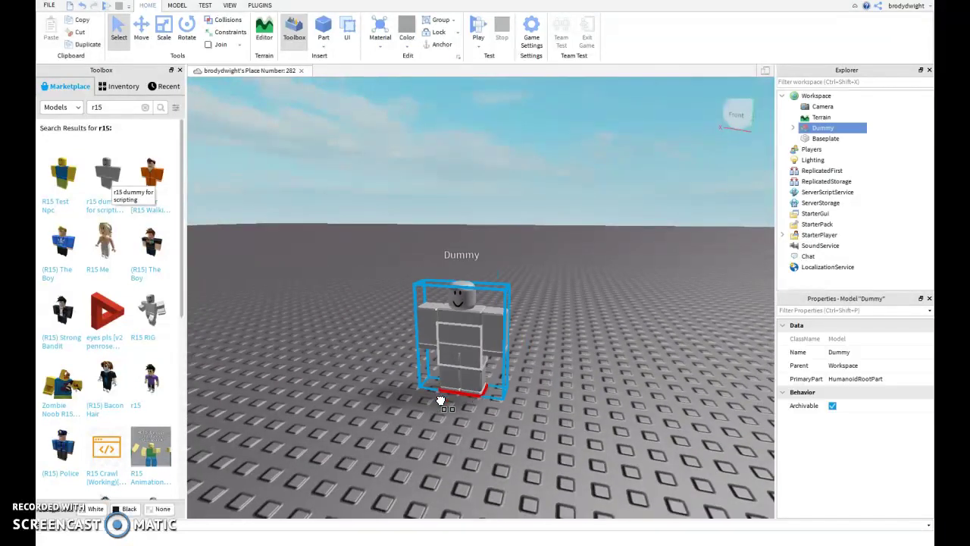
pyautogui.moveTo(441, 400); pyautogui.dragTo(453, 351, button='right')
pyautogui.rightClick(453, 350)
pyautogui.click(513, 161)
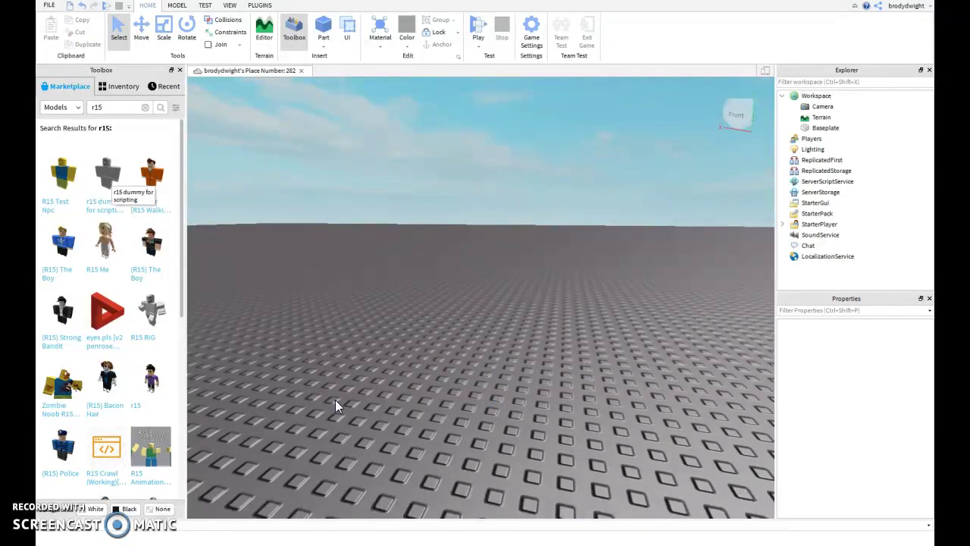
# - Replace the Marketplace model search with "gun"
pyautogui.moveTo(287, 208); pyautogui.dragTo(265, 169, button='right')
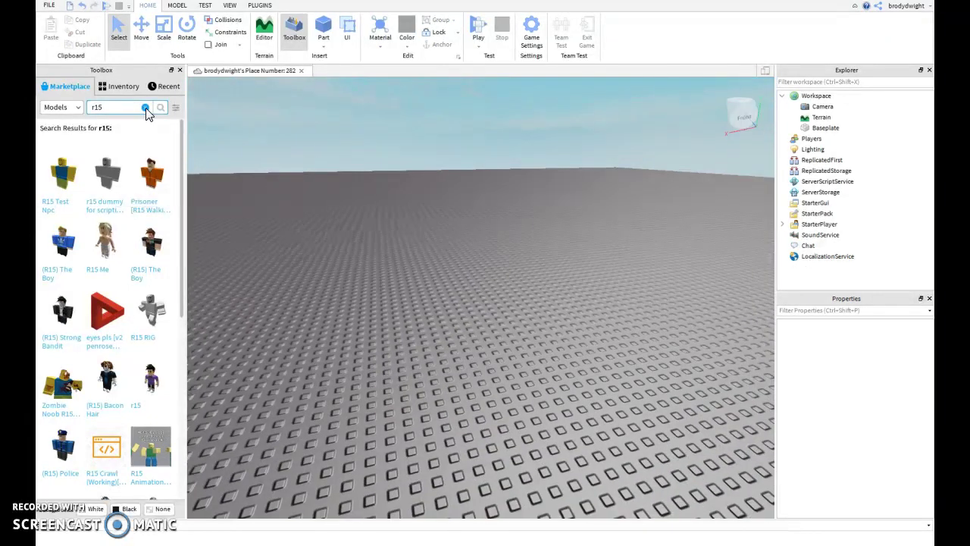
pyautogui.click(144, 108)
pyautogui.write('gu')
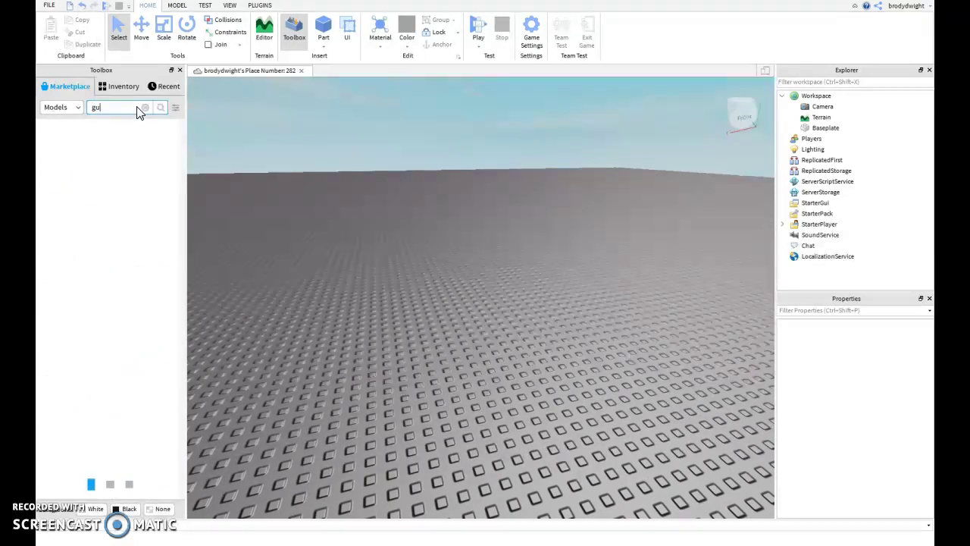
pyautogui.write('n')
pyautogui.click(161, 109)
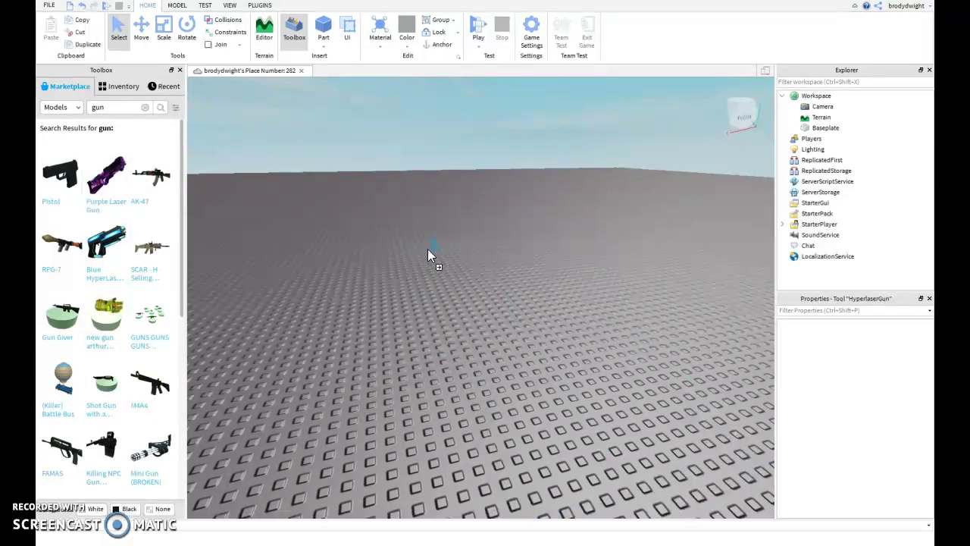
# - Insert the Blue HyperLaser Gun on the baseplate and move it from the Workspace into StarterPack
pyautogui.moveTo(427, 250); pyautogui.dragTo(552, 238)
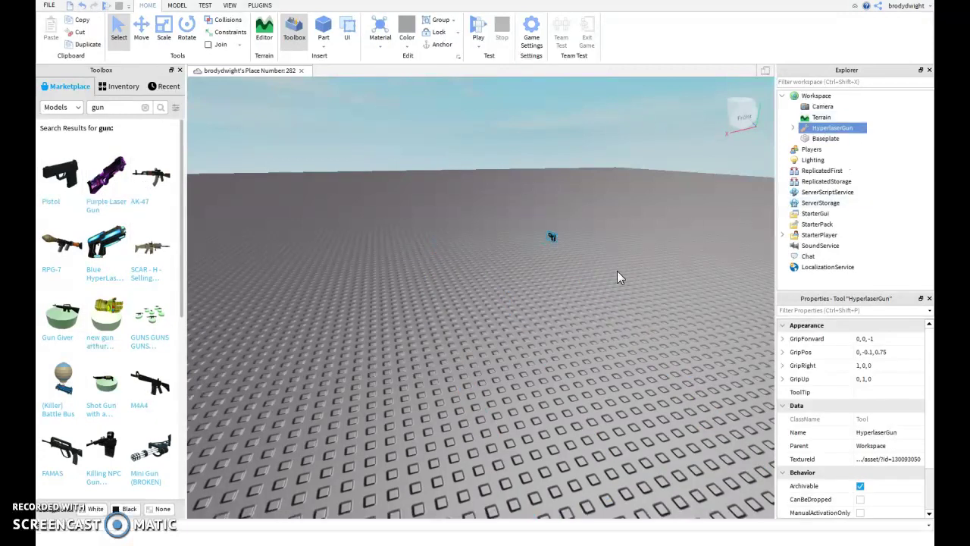
pyautogui.moveTo(559, 326); pyautogui.dragTo(657, 303, button='right')
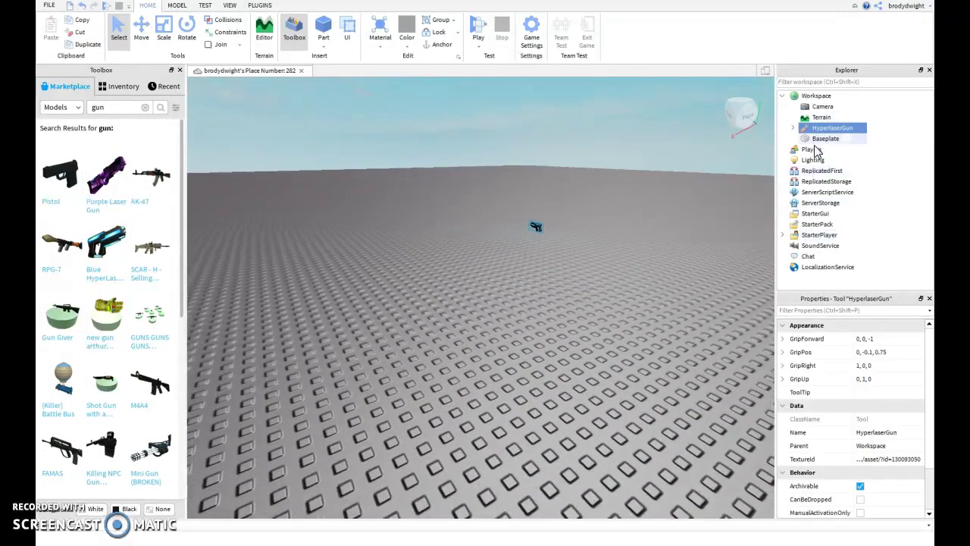
pyautogui.moveTo(814, 129); pyautogui.dragTo(833, 224)
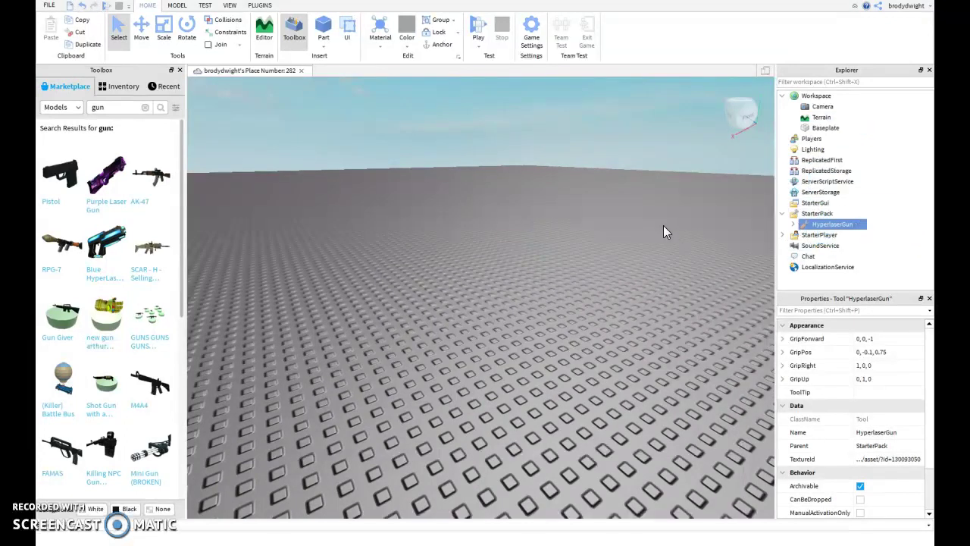
# - Playtest the place, equipping and unequipping the laser gun on the avatar, and stop the test
pyautogui.click(479, 31)
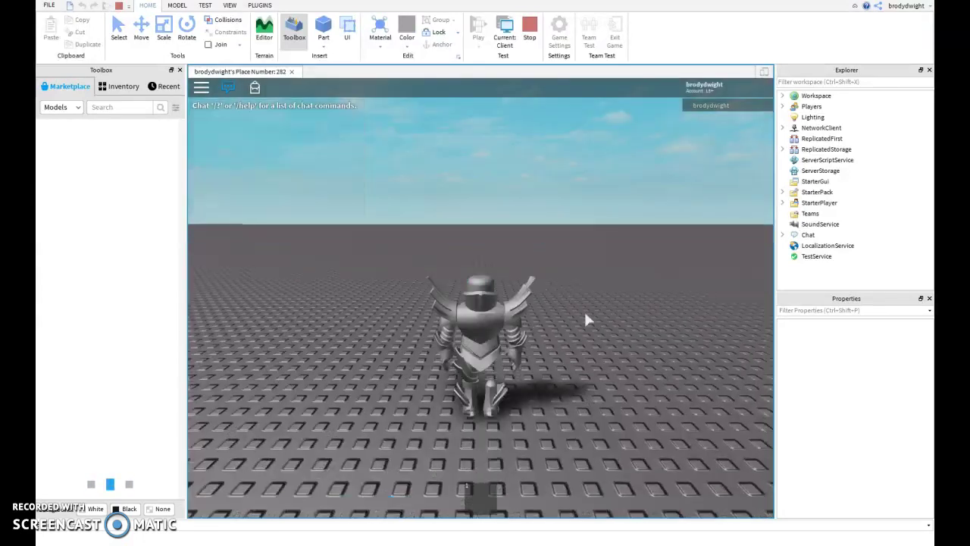
pyautogui.press('1')
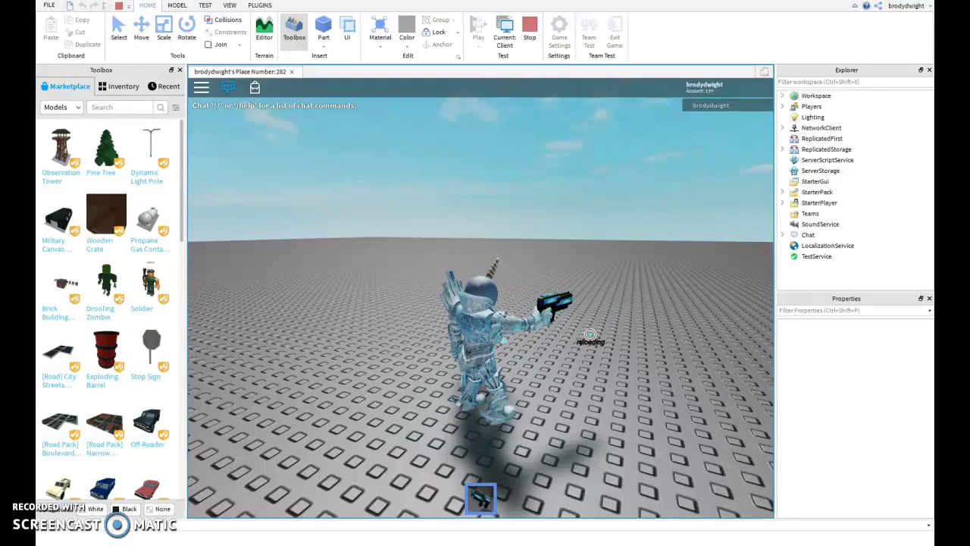
pyautogui.moveTo(590, 335); pyautogui.dragTo(590, 334, button='right')
pyautogui.press('1')
pyautogui.press('1')
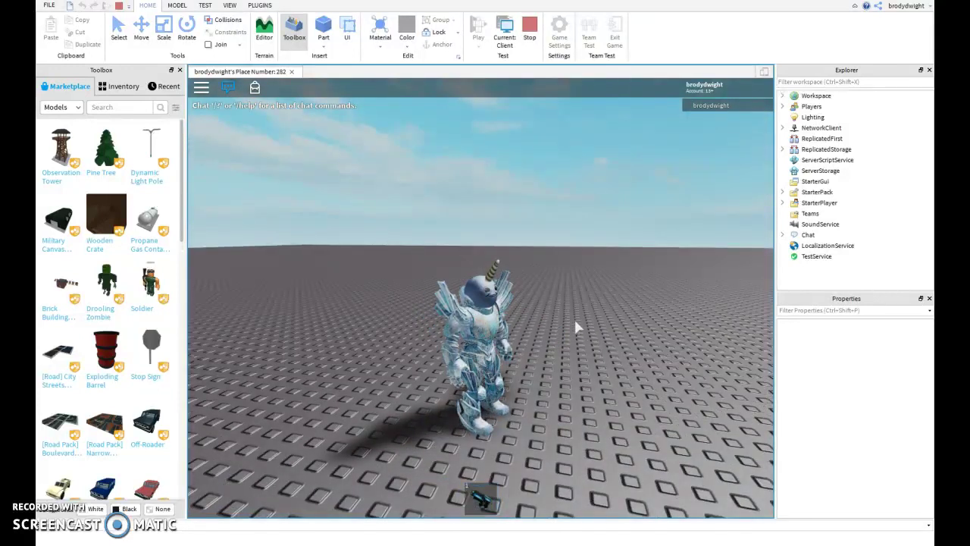
pyautogui.press('1')
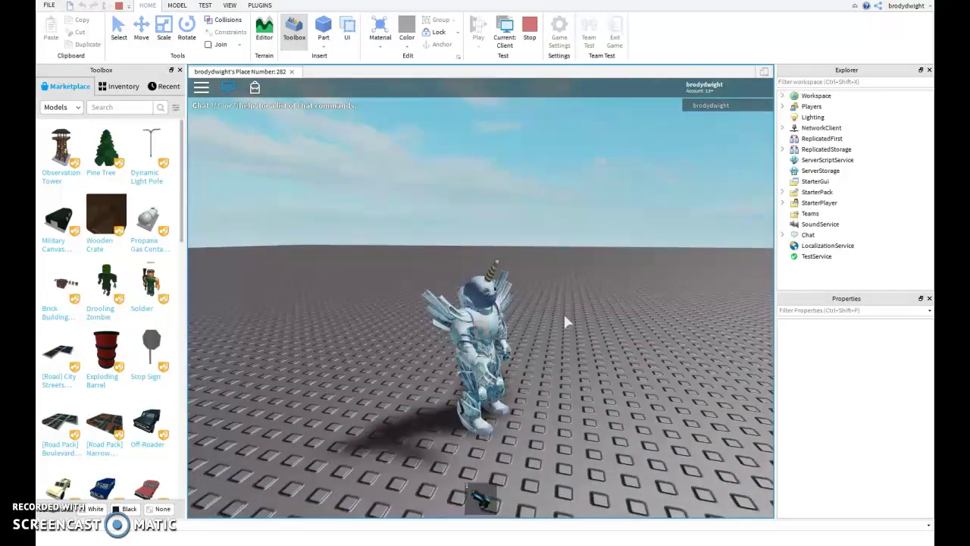
pyautogui.click(530, 22)
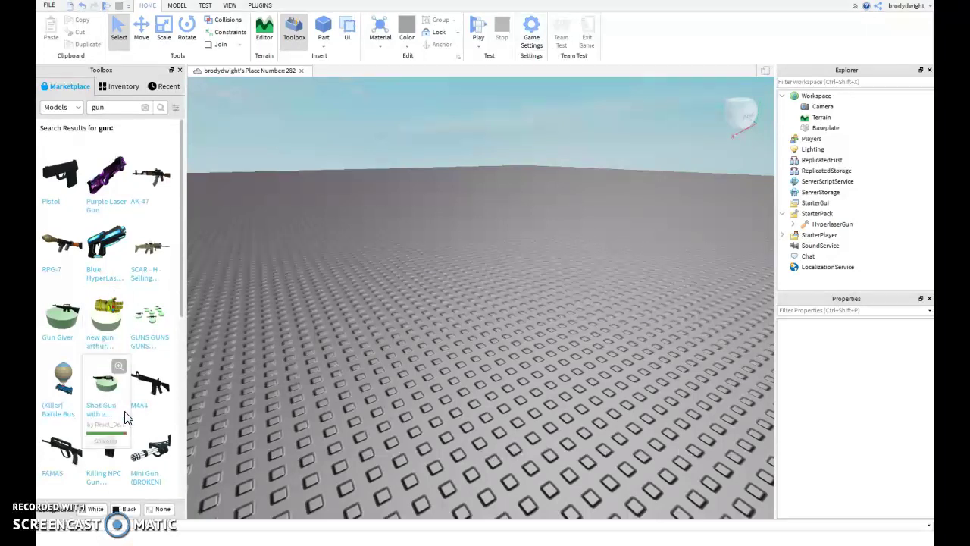
# - Close the game settings without changes and briefly playtest the place again to view the avatar
pyautogui.click(533, 30)
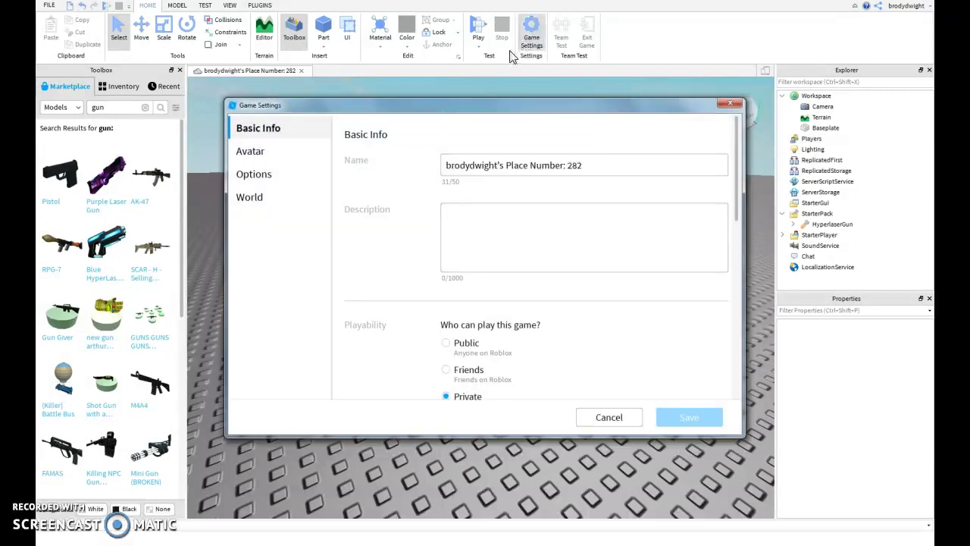
pyautogui.click(730, 104)
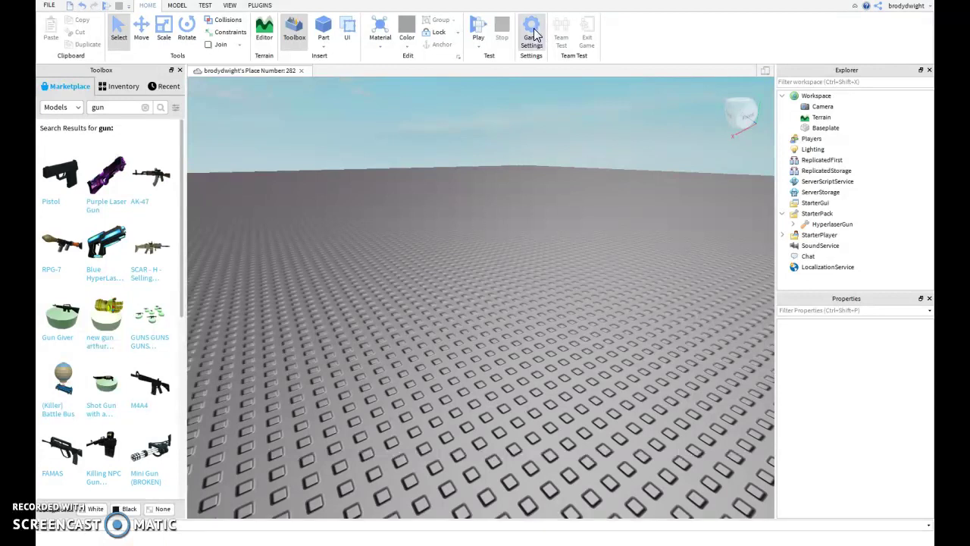
pyautogui.click(483, 31)
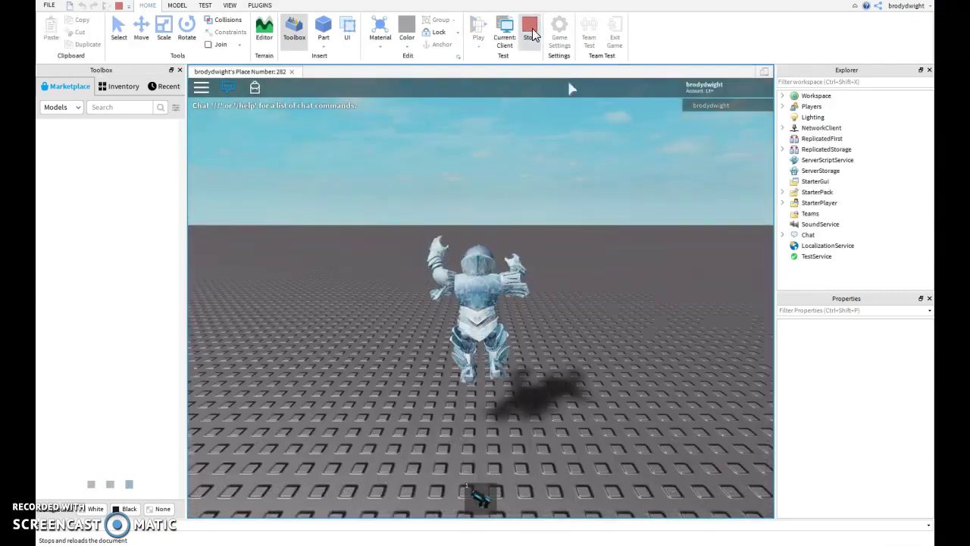
# - Set the game's avatar type to R6 and save the settings, accepting the shutdown of running games
pyautogui.click(560, 34)
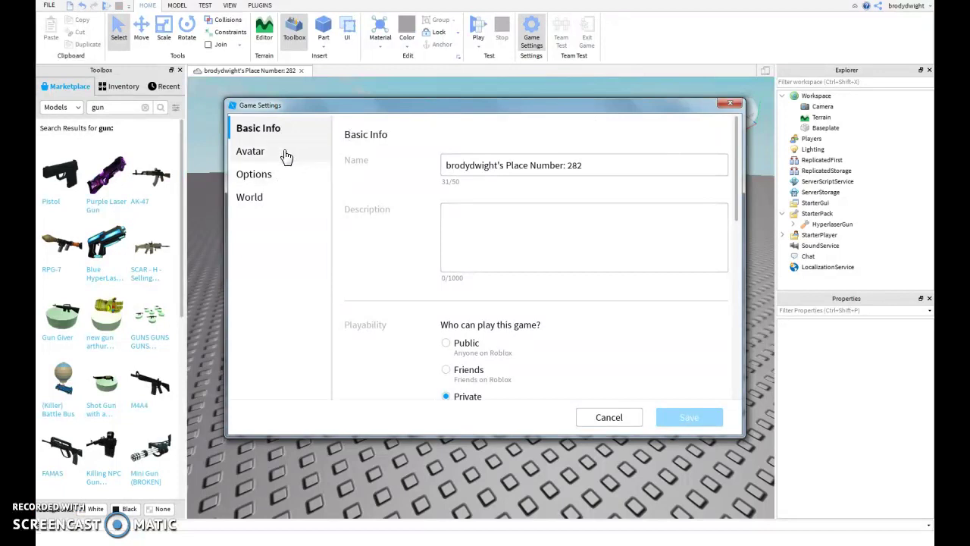
pyautogui.click(258, 151)
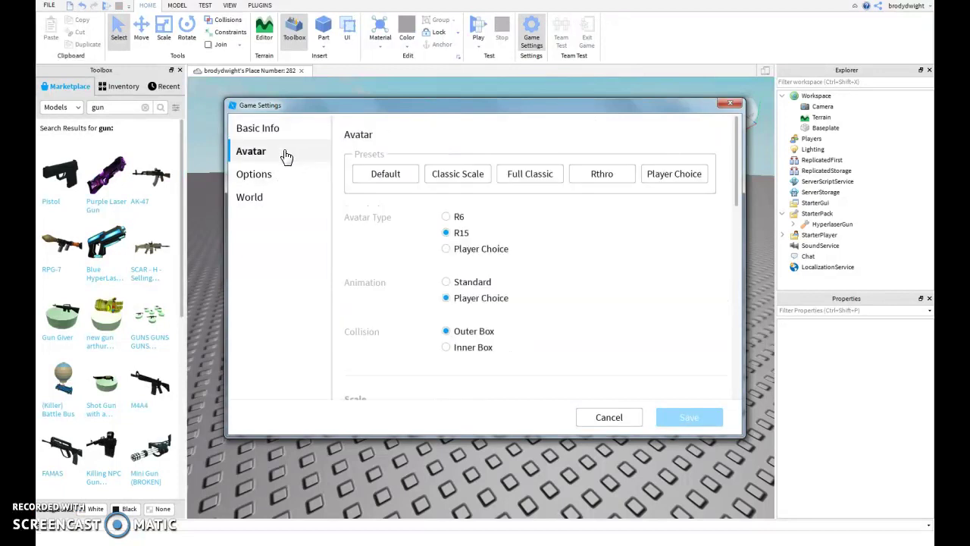
pyautogui.click(446, 218)
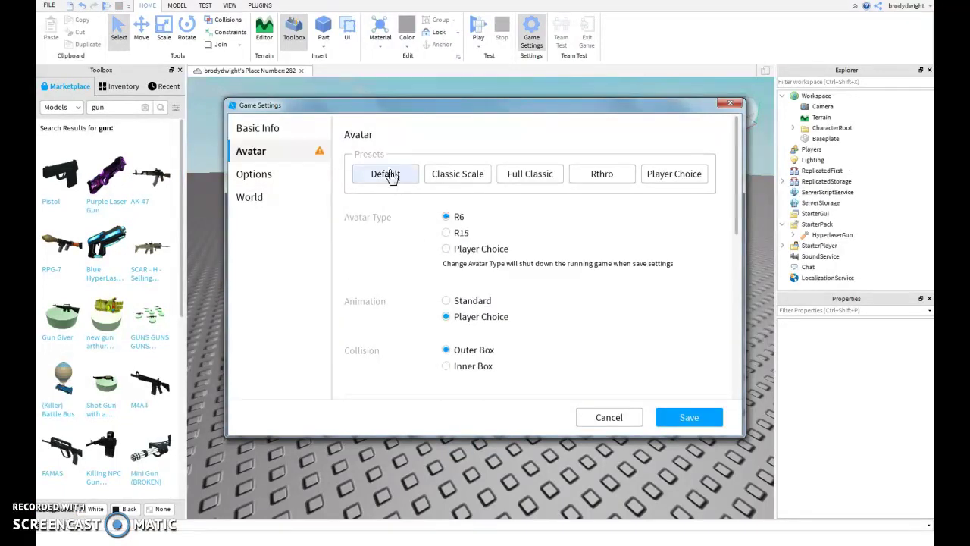
pyautogui.click(688, 419)
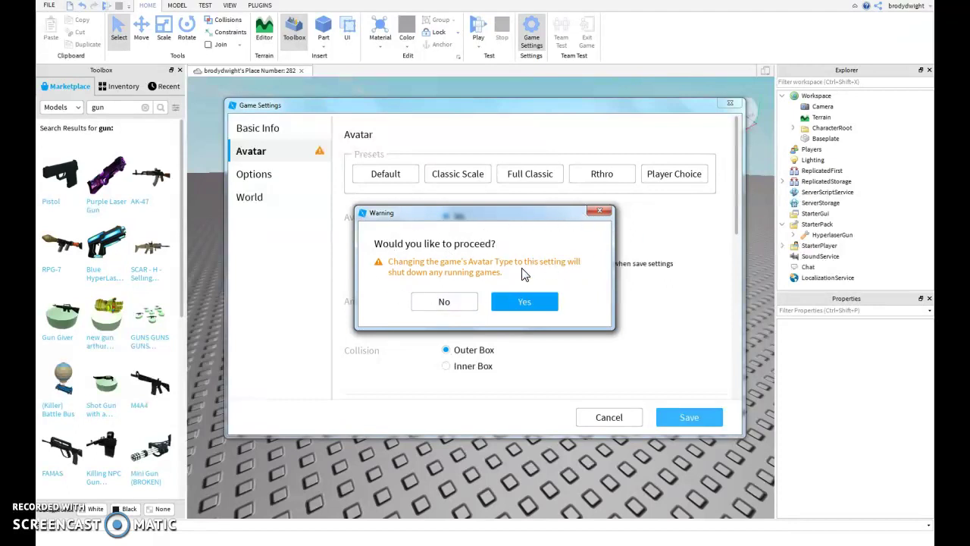
pyautogui.click(523, 301)
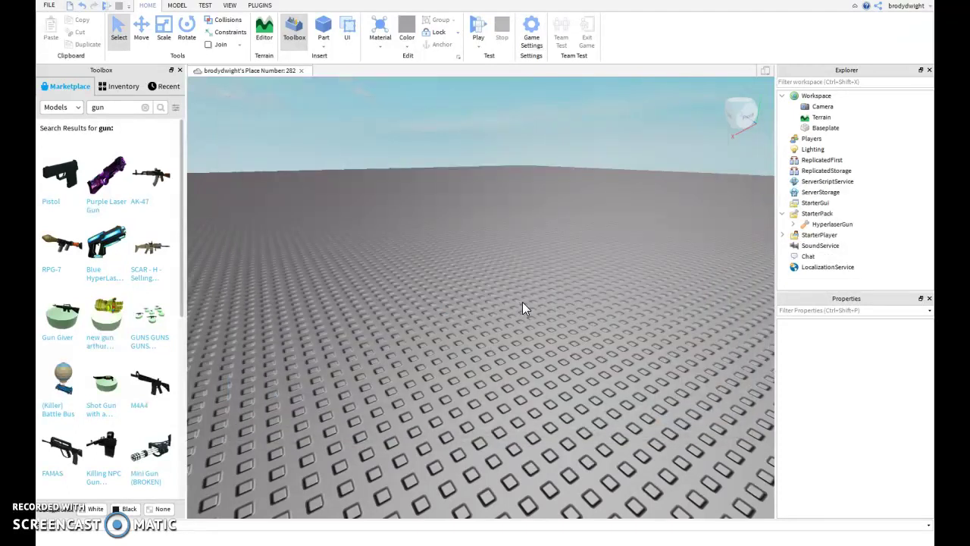
# - Insert a second Blue HyperLaser Gun into the Workspace, declining the starter pack, and delete it again
pyautogui.moveTo(522, 302); pyautogui.dragTo(444, 263, button='right')
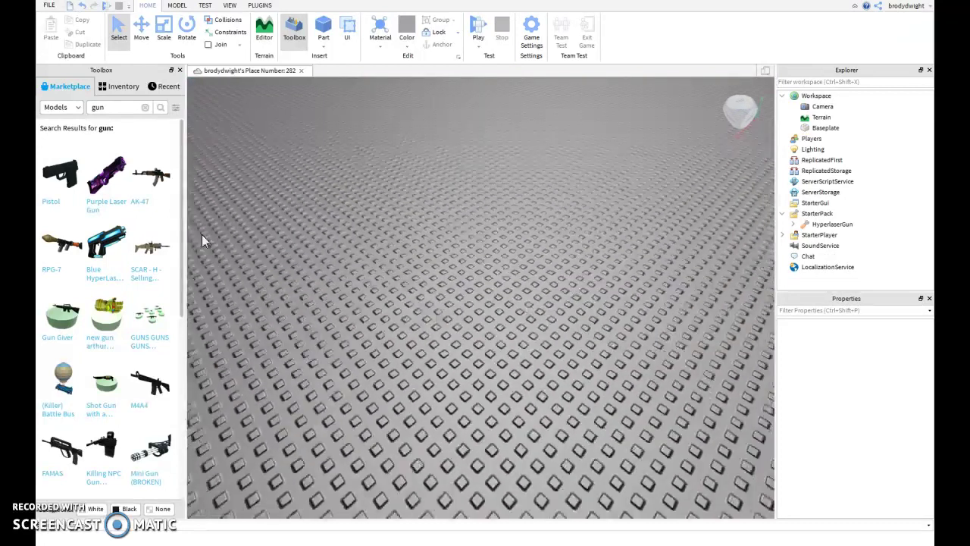
pyautogui.scroll(-1, 201, 235)
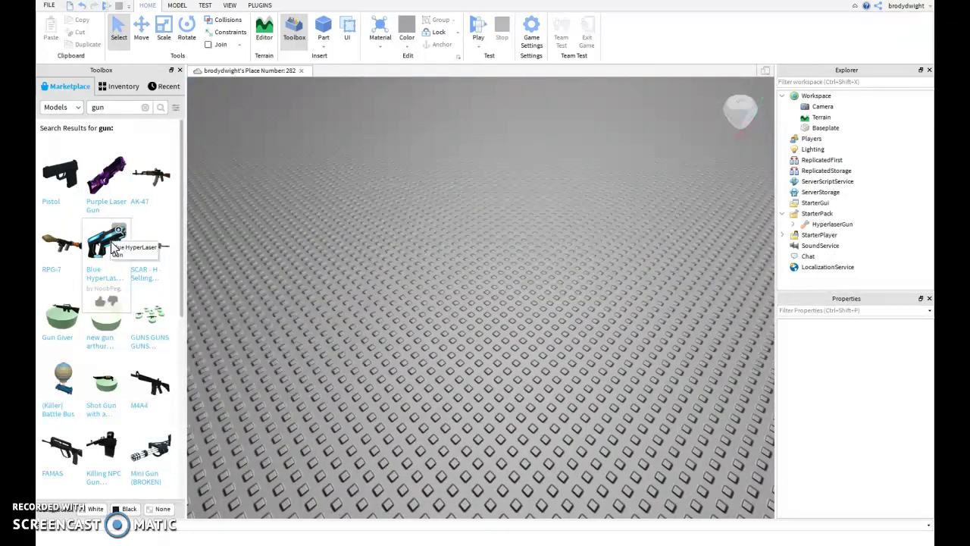
pyautogui.click(111, 246)
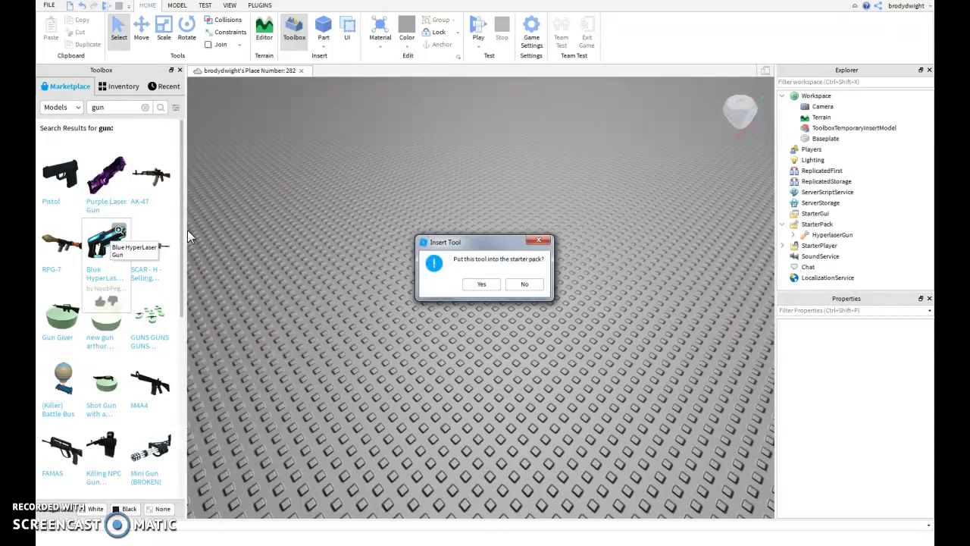
pyautogui.click(535, 285)
pyautogui.rightClick(484, 299)
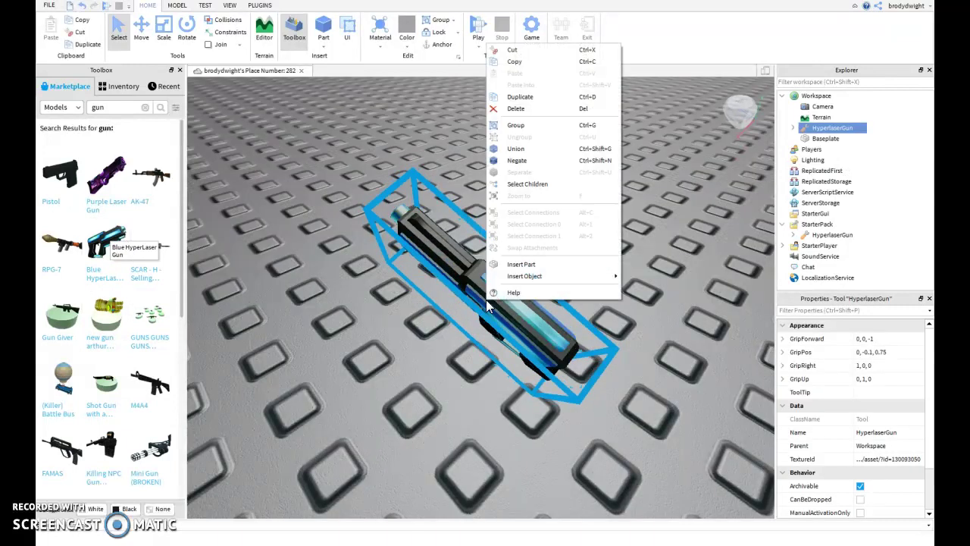
pyautogui.click(533, 110)
# - Start a playtest and walk the avatar around, viewing it in third person and first person
pyautogui.click(480, 27)
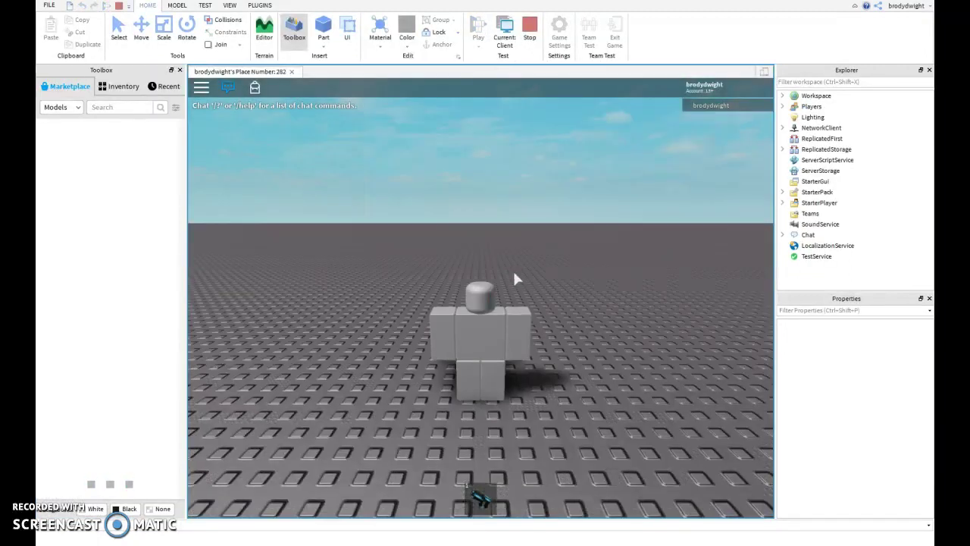
pyautogui.scroll(3, 496, 284)
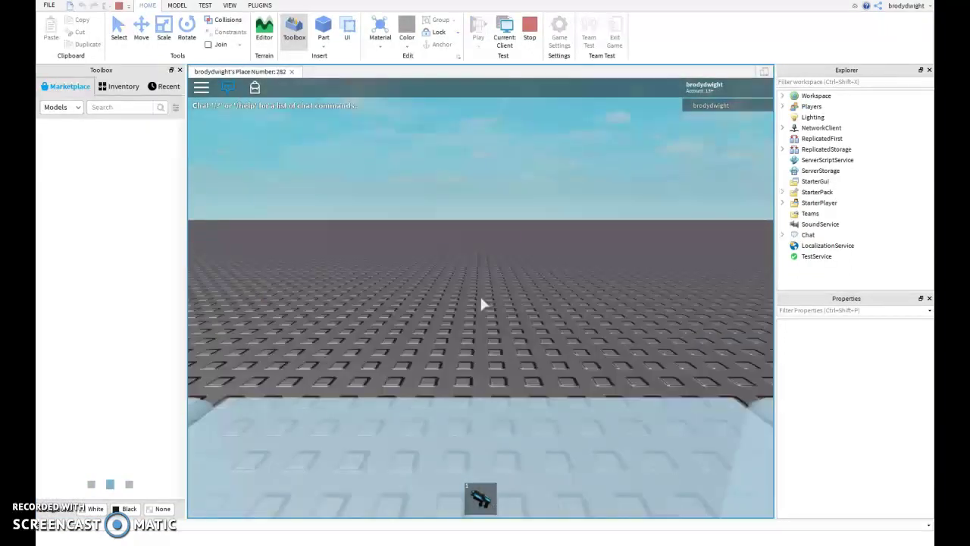
pyautogui.scroll(-5, 481, 303)
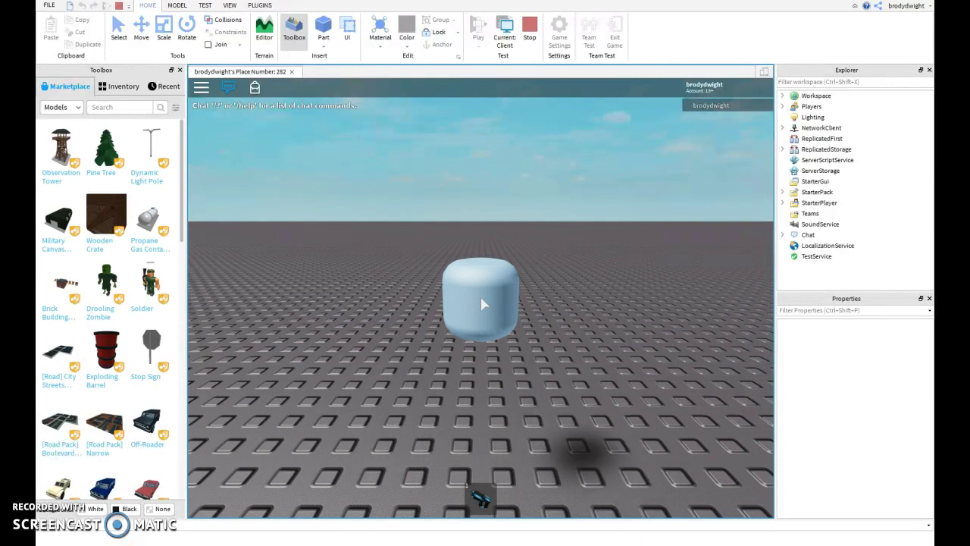
pyautogui.scroll(-5, 482, 304)
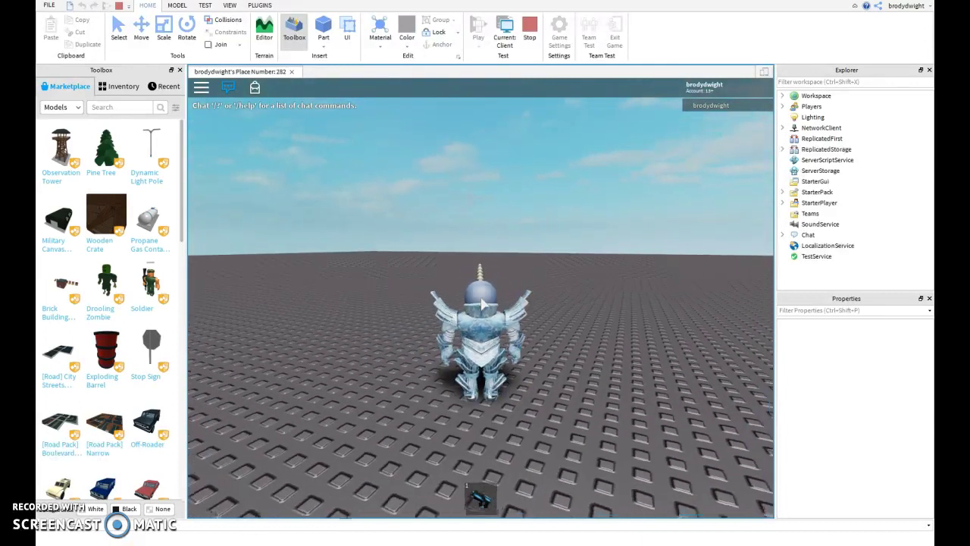
pyautogui.press('a')
pyautogui.press('w')
pyautogui.scroll(5, 482, 303)
# - Equip and fire the laser gun in first person, put it away, and end the playtest
pyautogui.press('1')
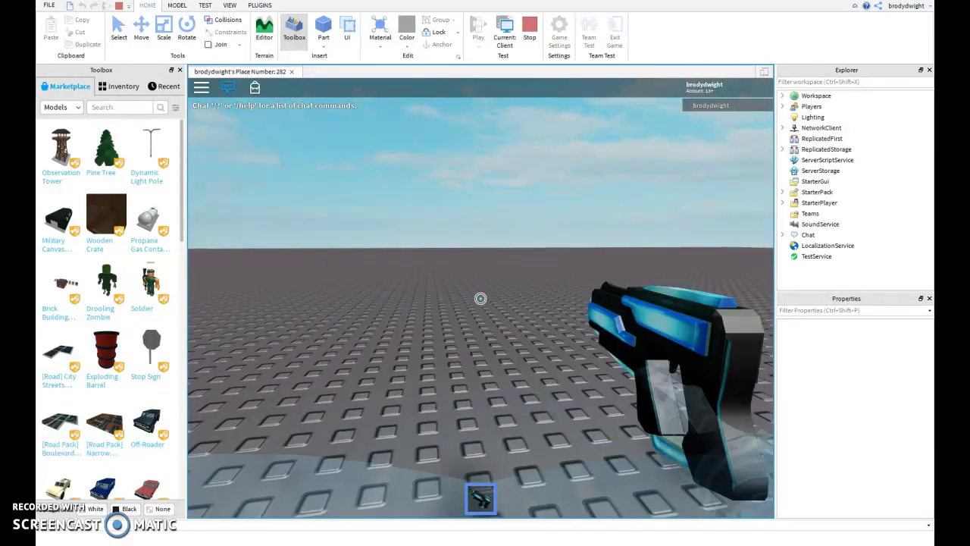
pyautogui.click(481, 299)
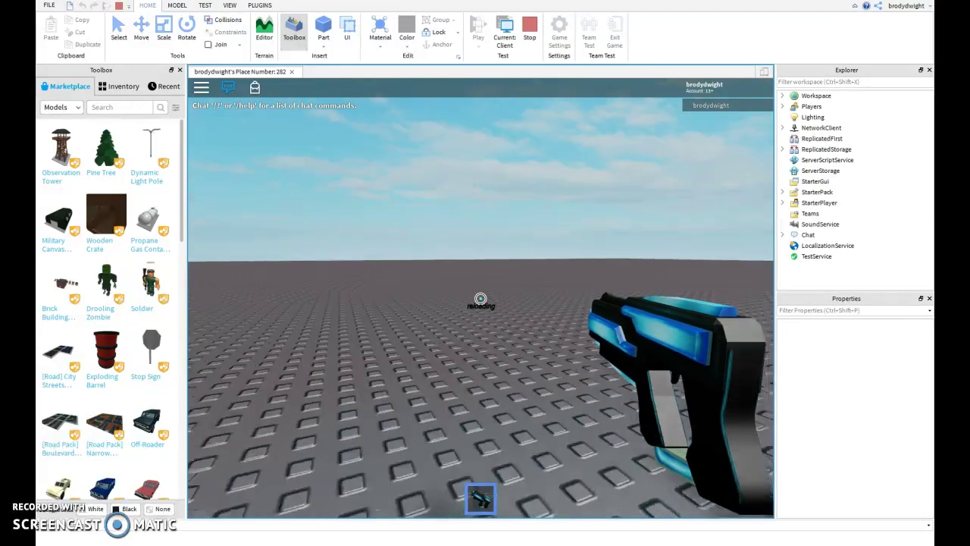
pyautogui.press('1')
pyautogui.scroll(-5, 480, 294)
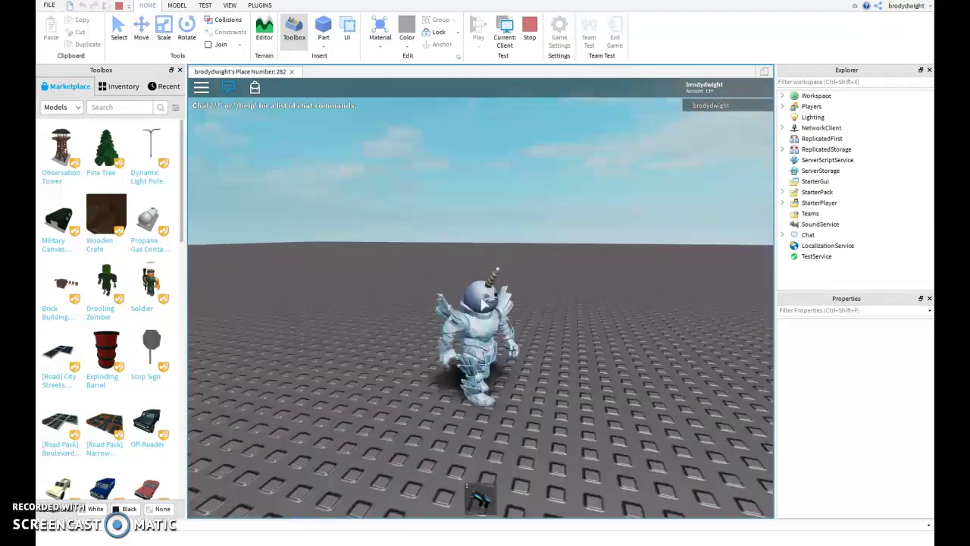
pyautogui.click(530, 29)
pyautogui.scroll(-10, 499, 303)
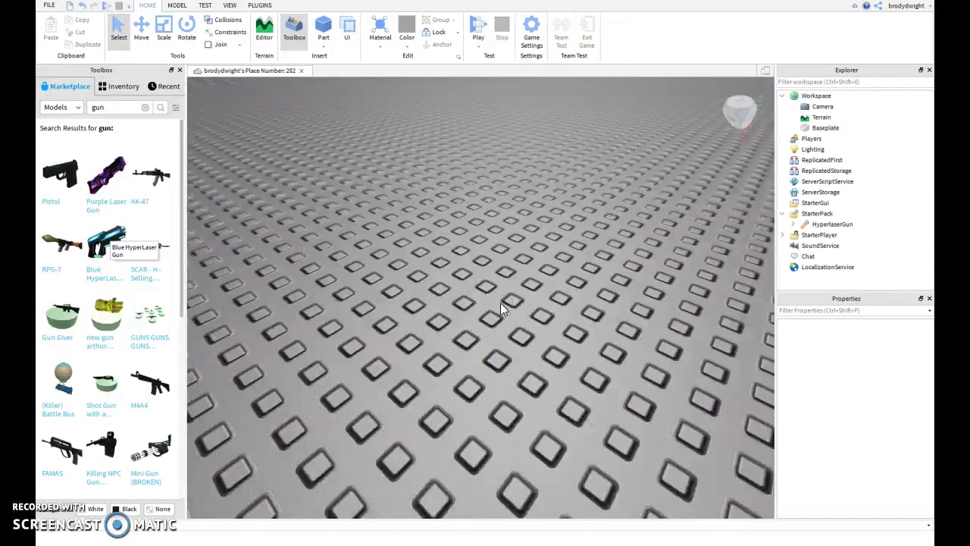
pyautogui.scroll(-5, 493, 304)
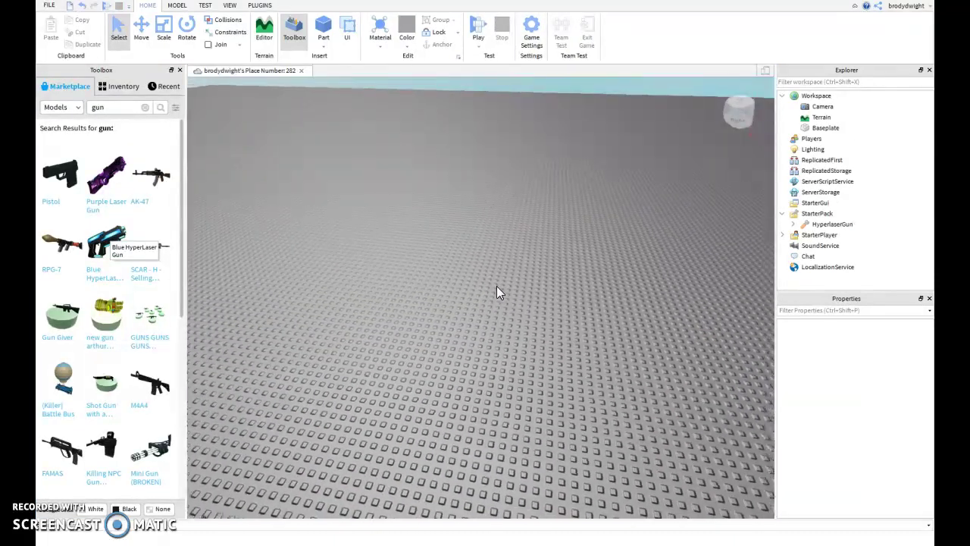